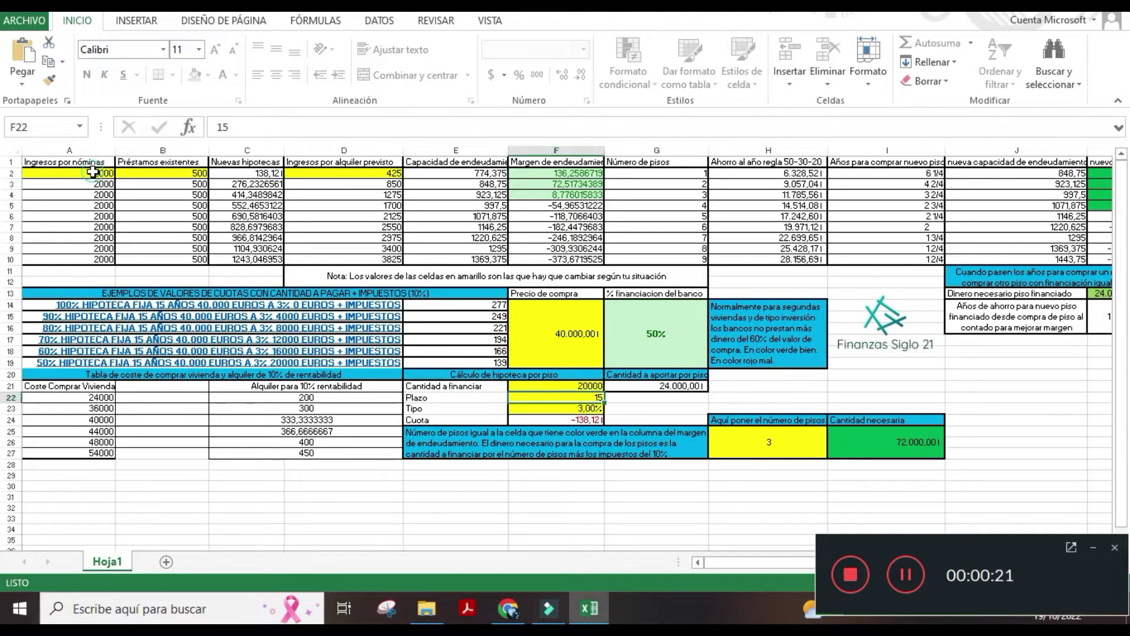
Examine the payroll income, existing loans and expected rent inputs in row 2, and the new mortgages formula in C2
left_click(191, 173)
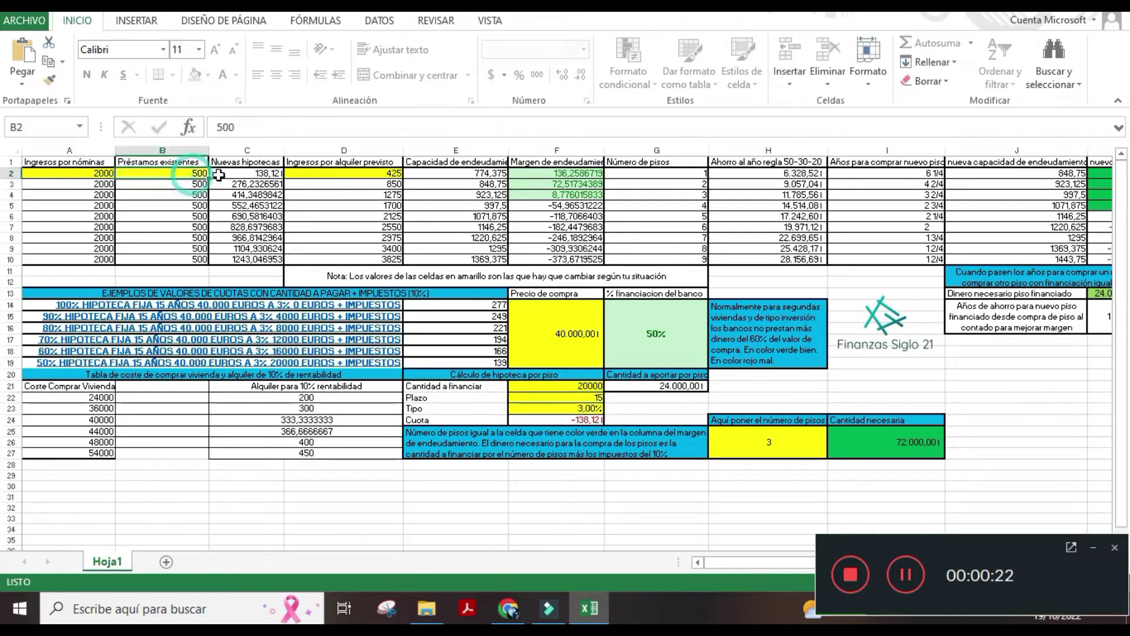
left_click(348, 175)
left_click(194, 174)
left_click(85, 177)
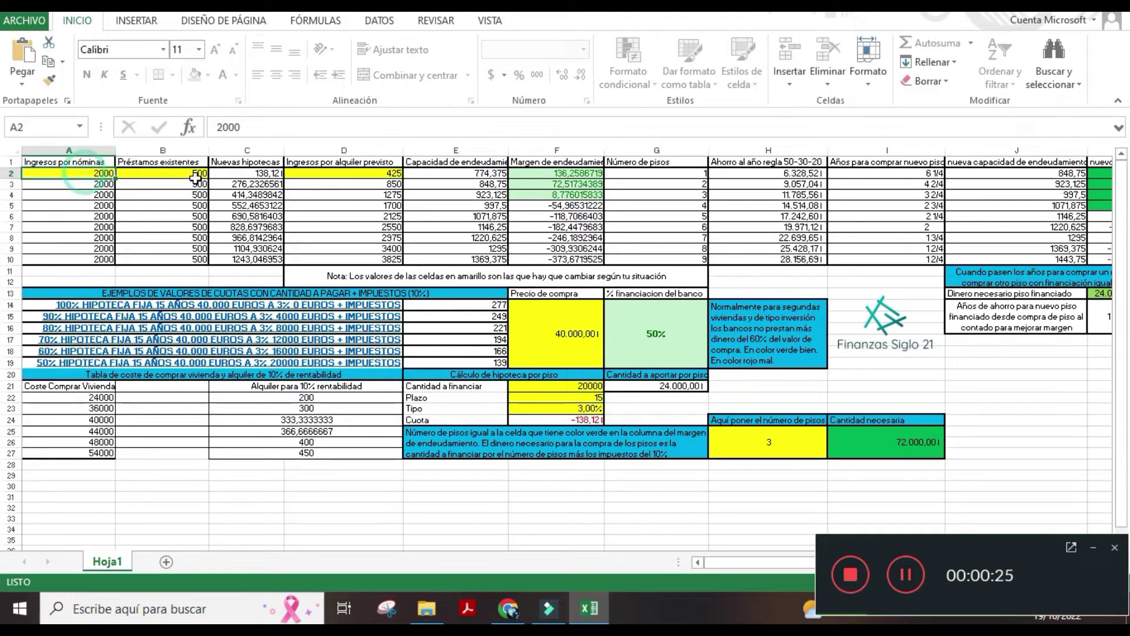
left_click(243, 162)
left_click(249, 175)
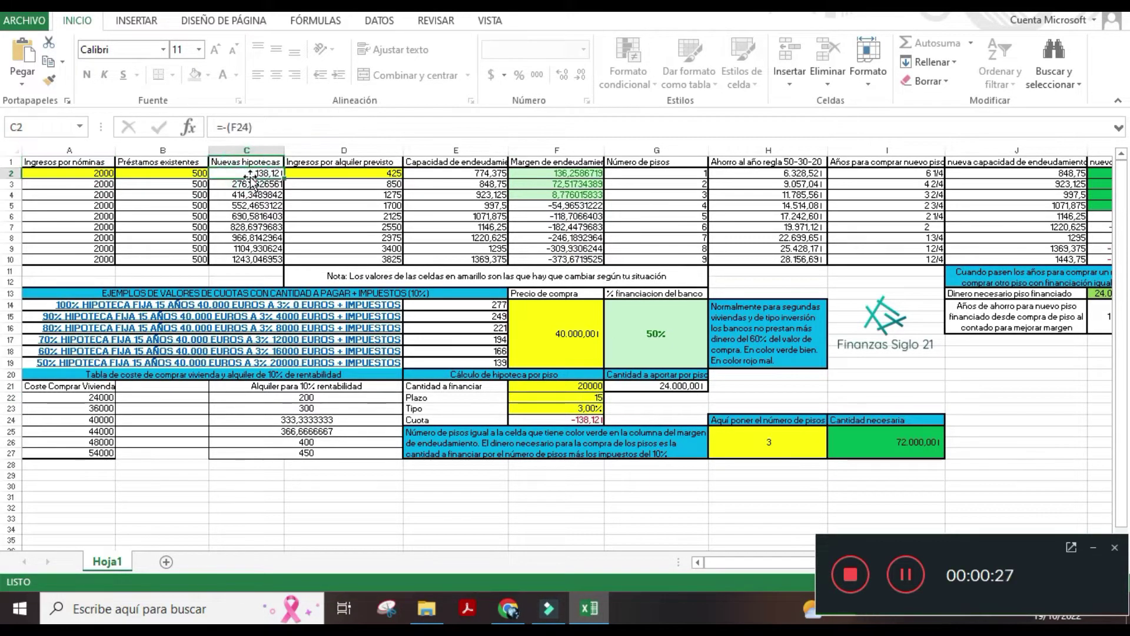
double_click(249, 175)
left_click(556, 348)
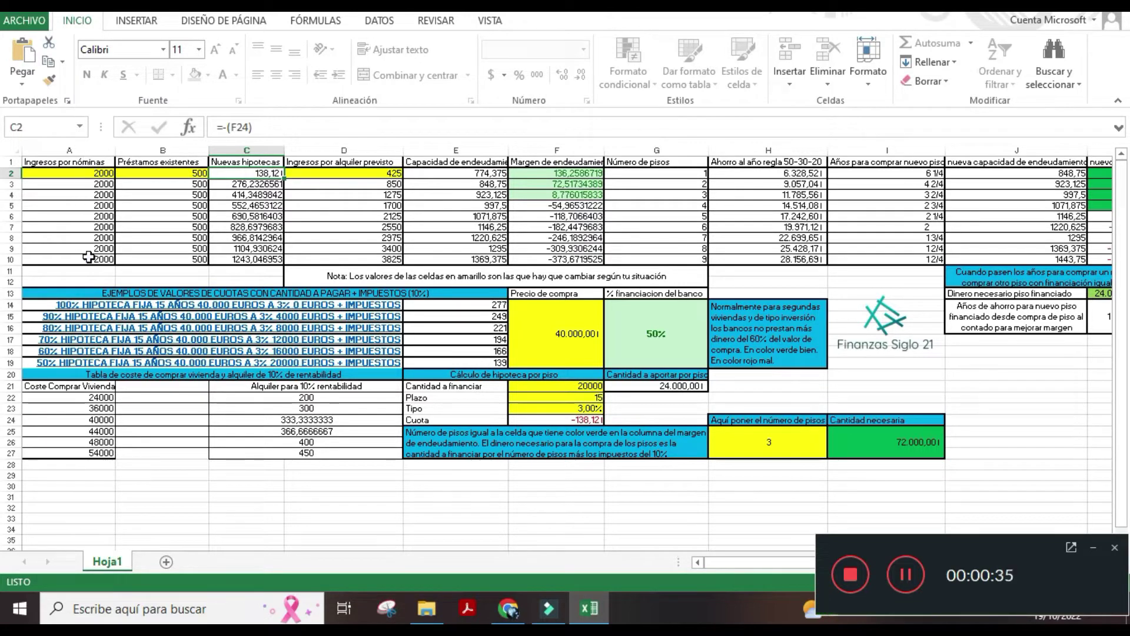
Set the payroll income in cell A2 to 1500
left_click(101, 174)
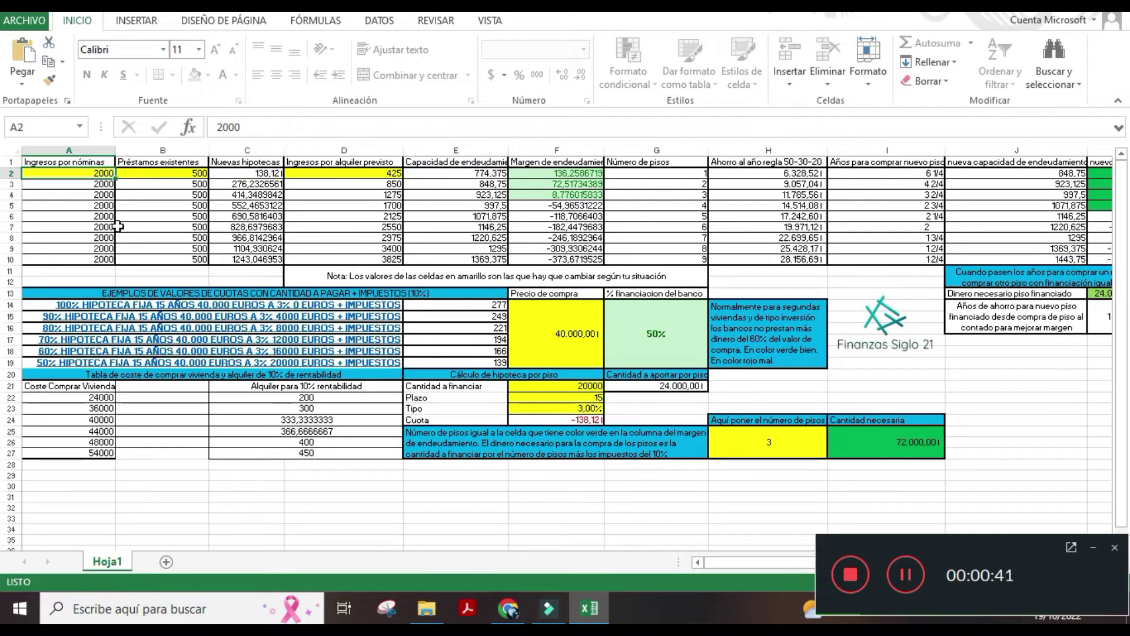
type("1")
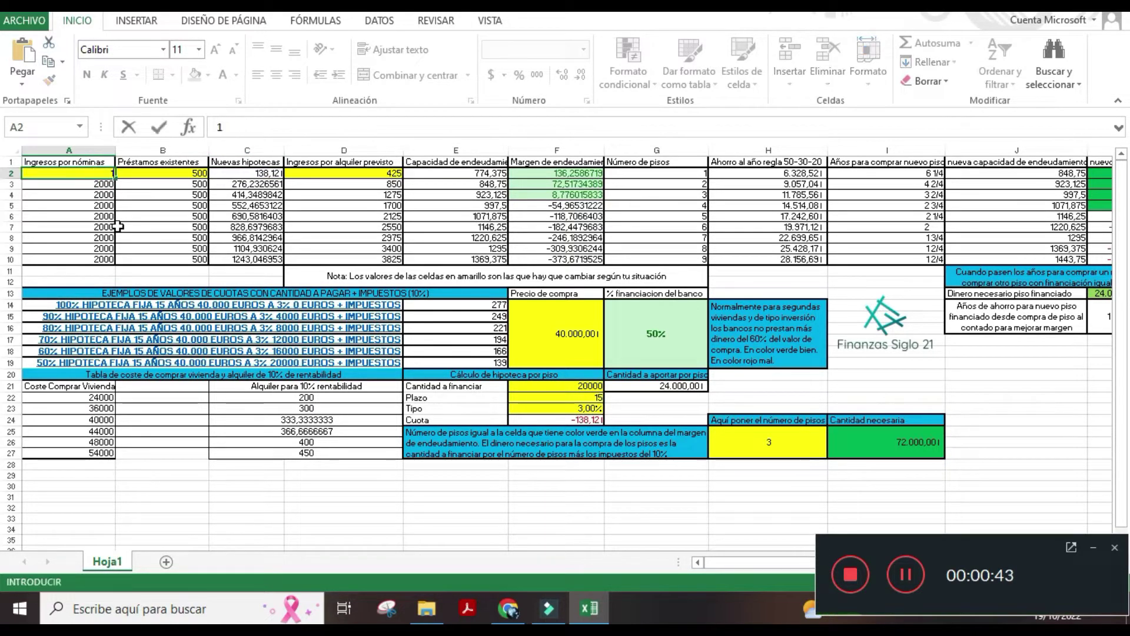
type("500")
key("Return")
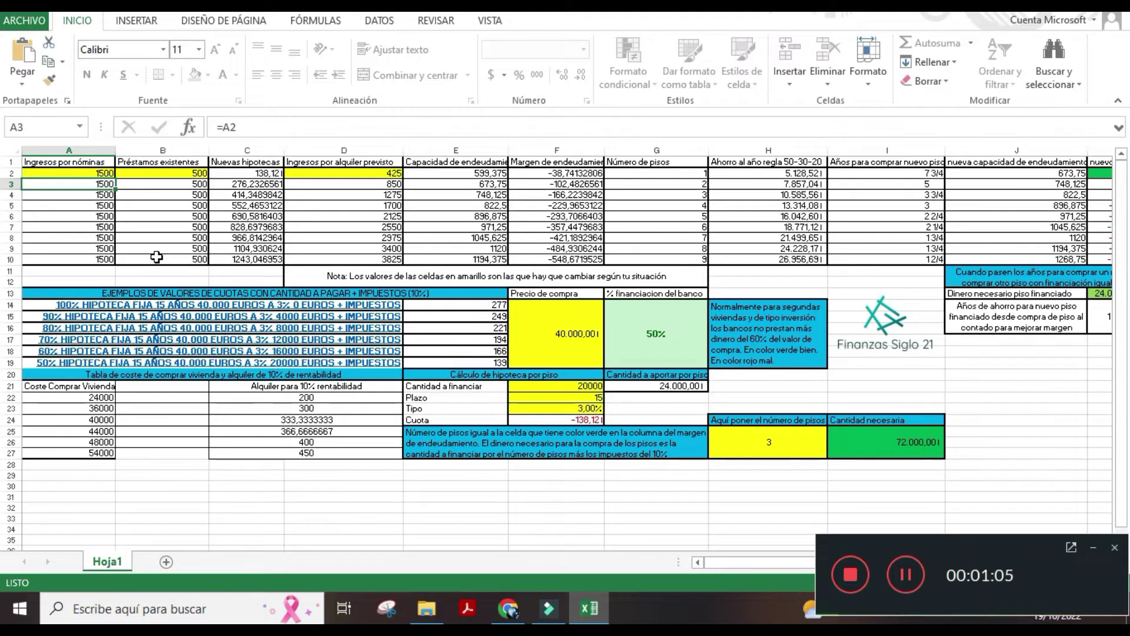
Review the income, existing loans and rent inputs in row 2, plus the purchase price, amount to finance, term and bank financing percentage
left_click(80, 173)
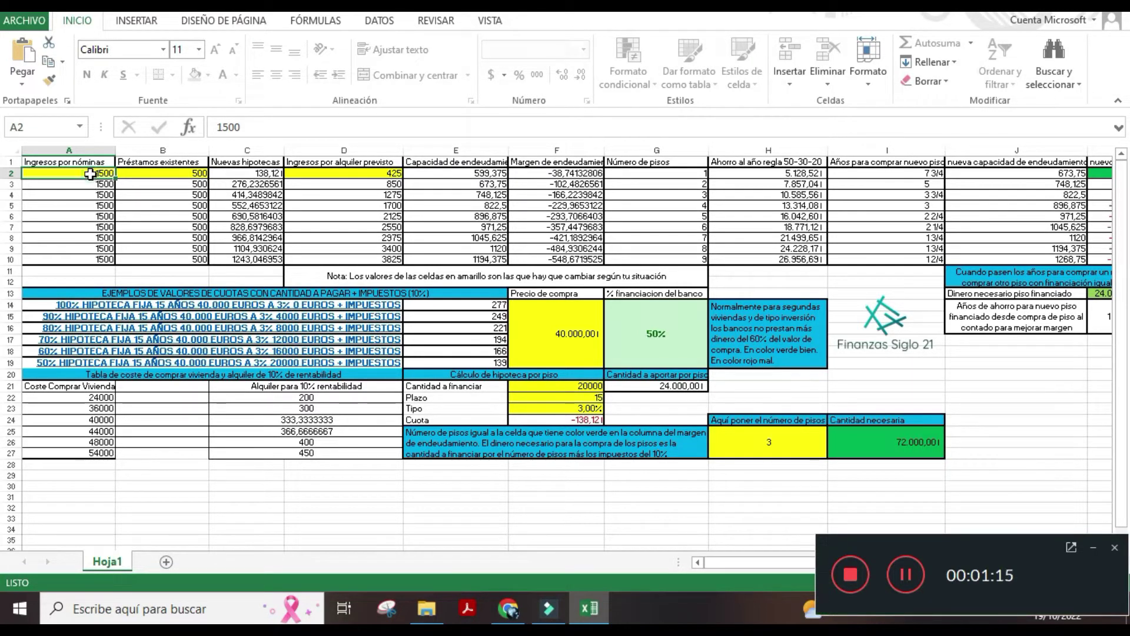
left_click(179, 173)
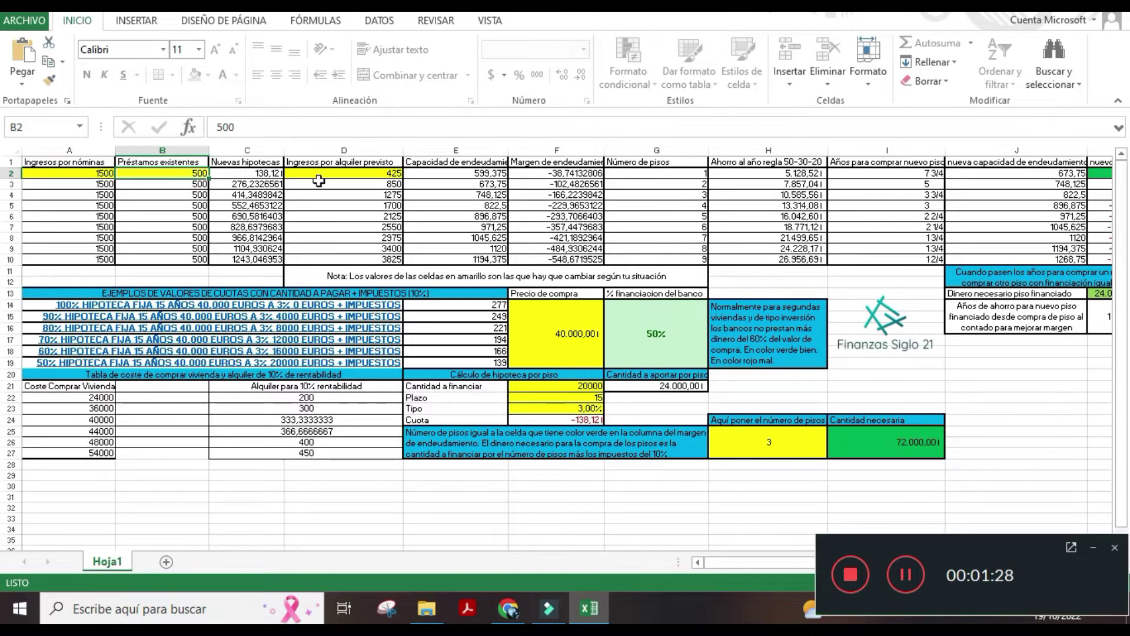
left_click(348, 174)
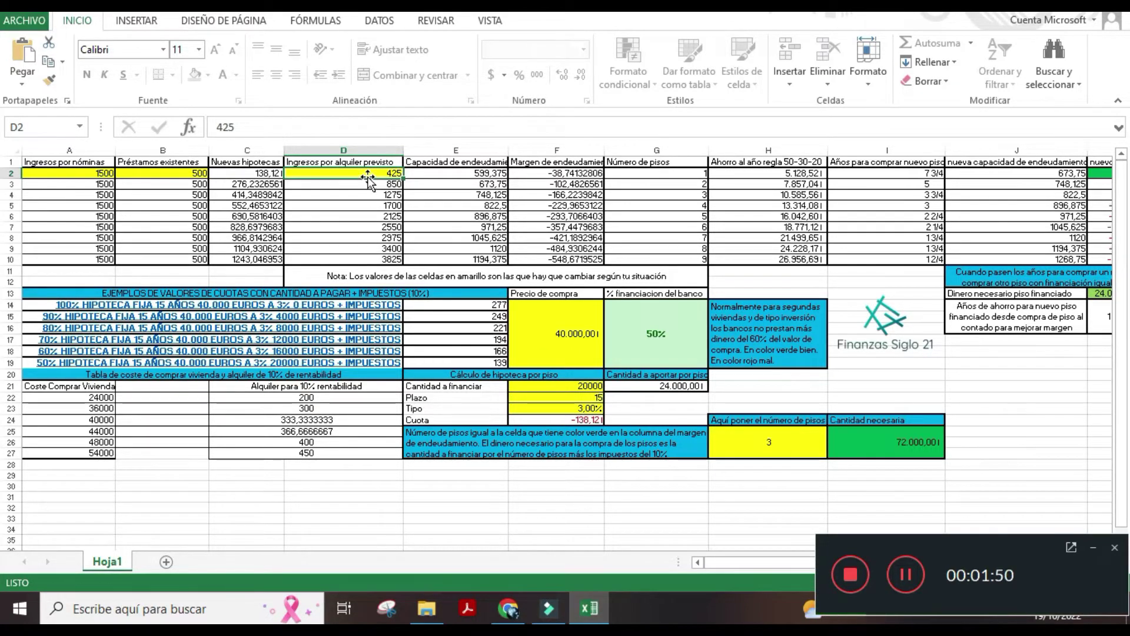
left_click(540, 332)
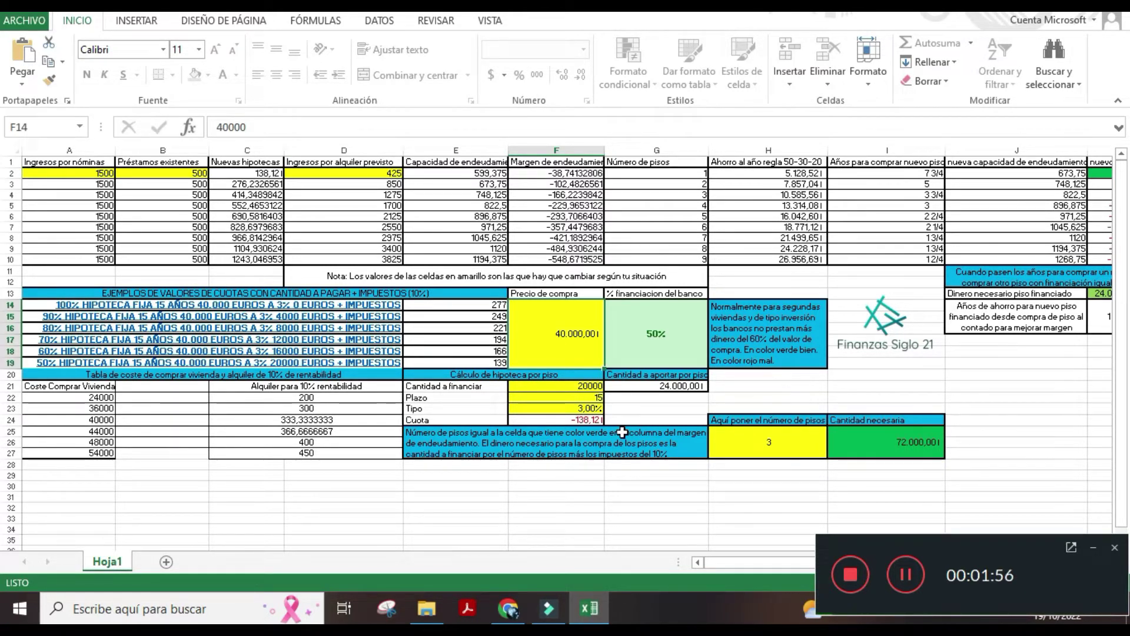
left_click(573, 389)
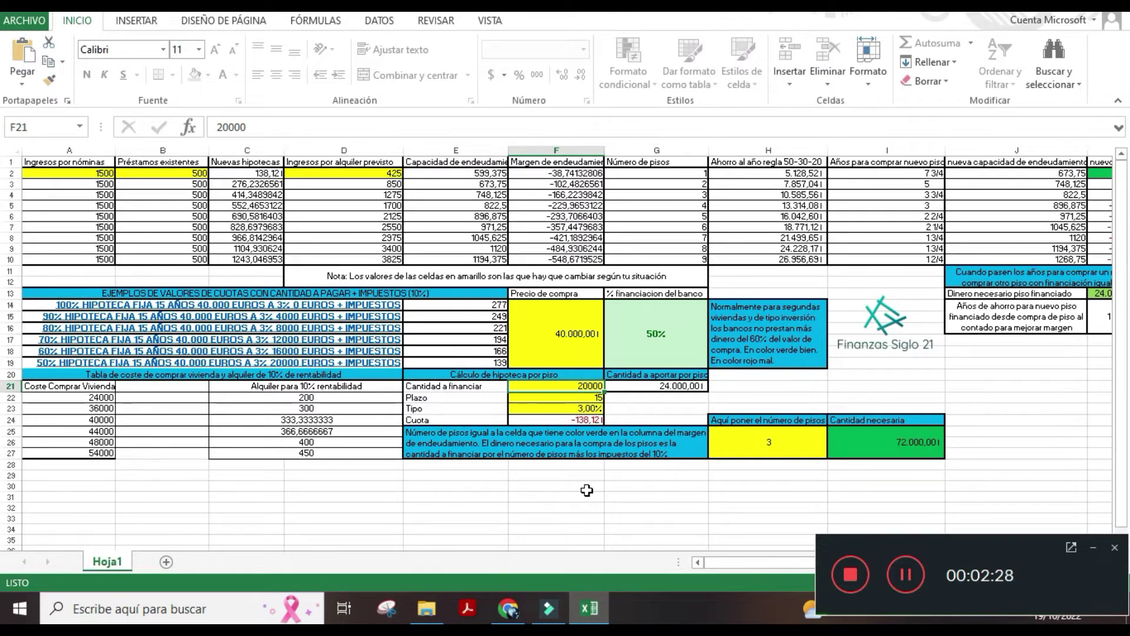
key("Down")
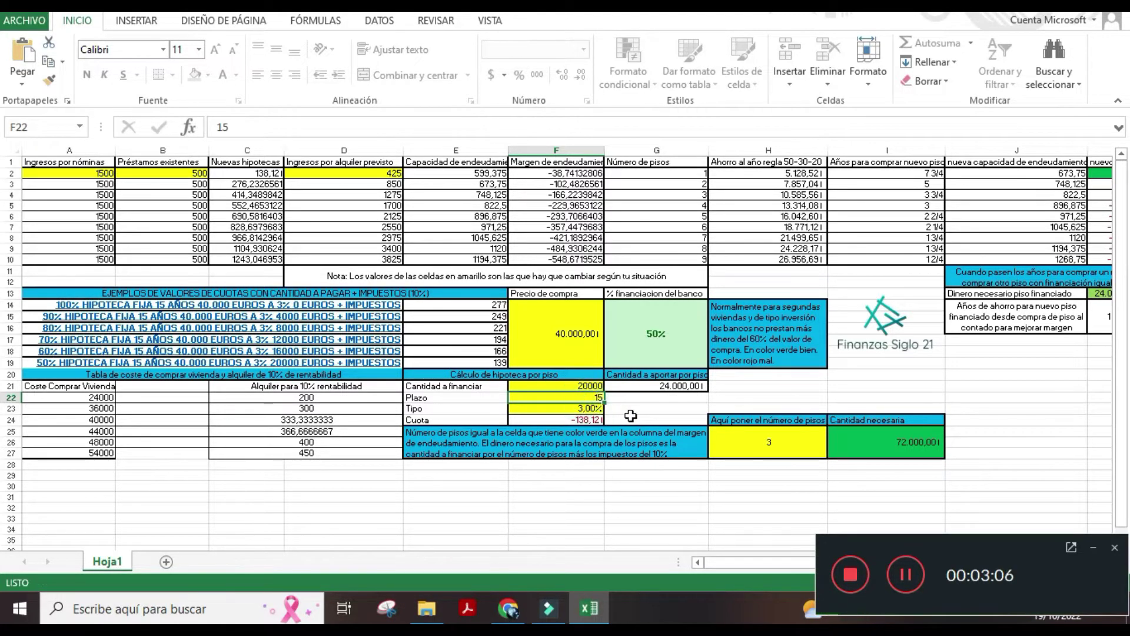
left_click(646, 341)
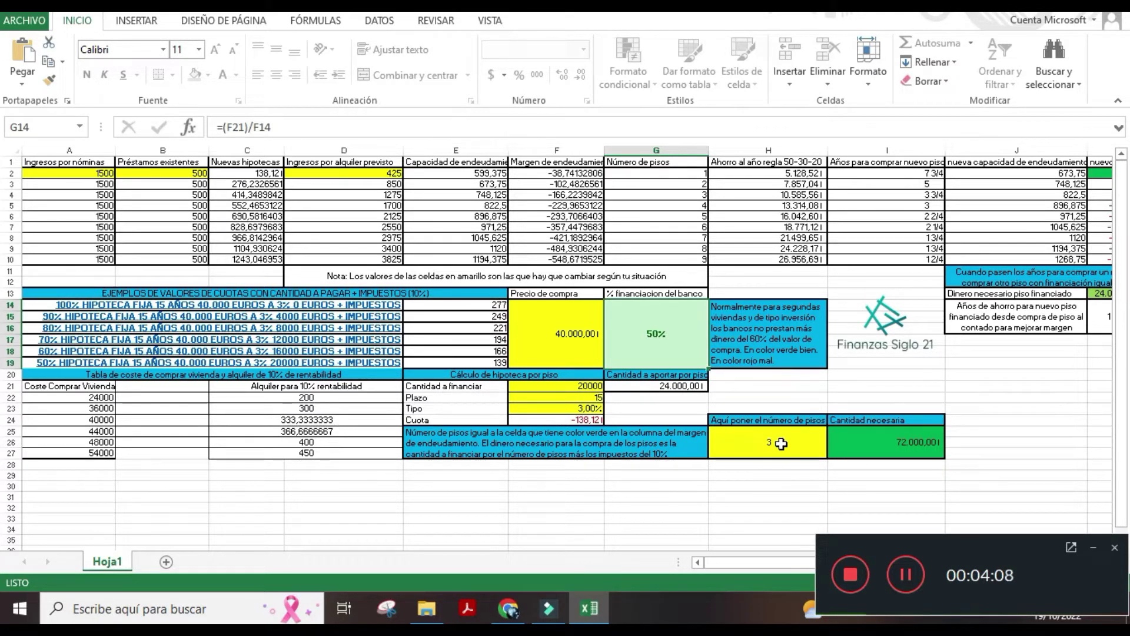
left_click(570, 333)
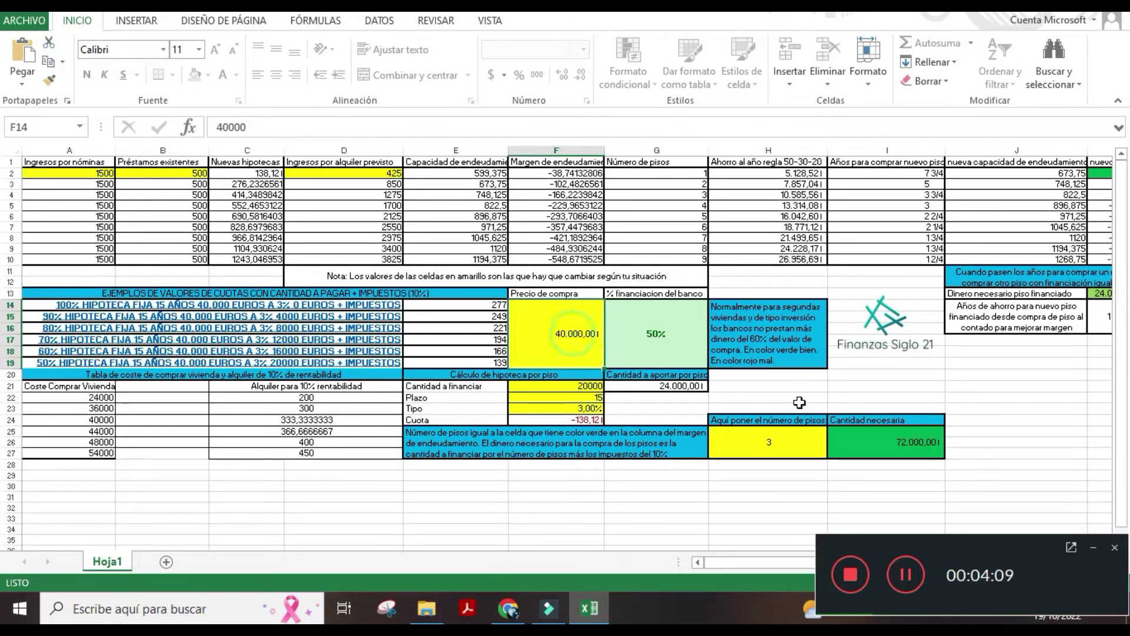
left_click(83, 171)
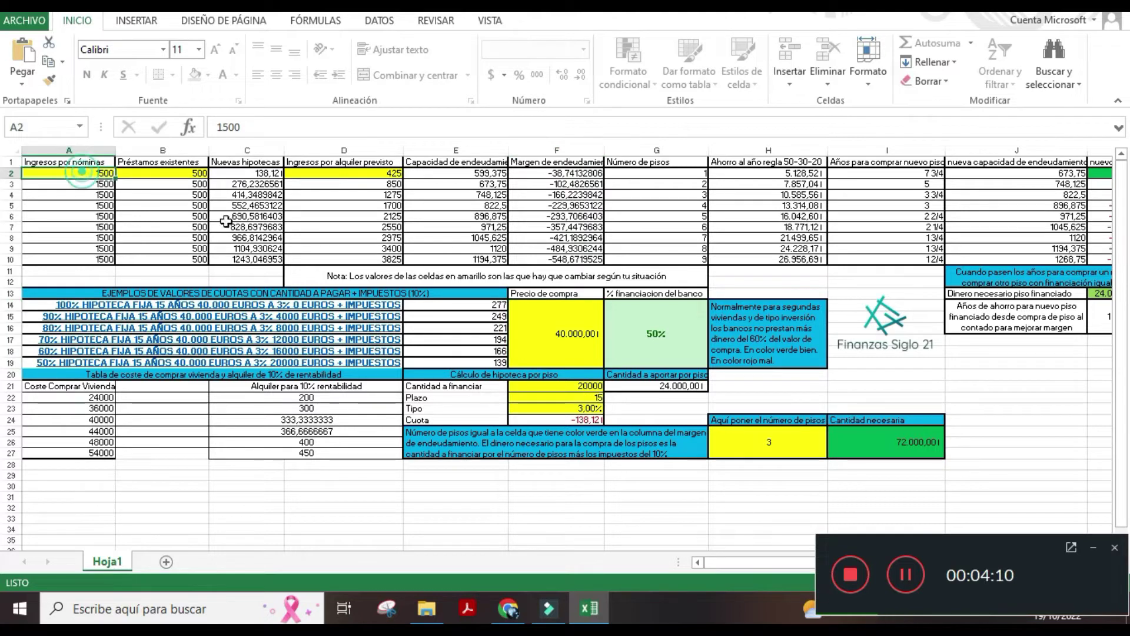
left_click(169, 171)
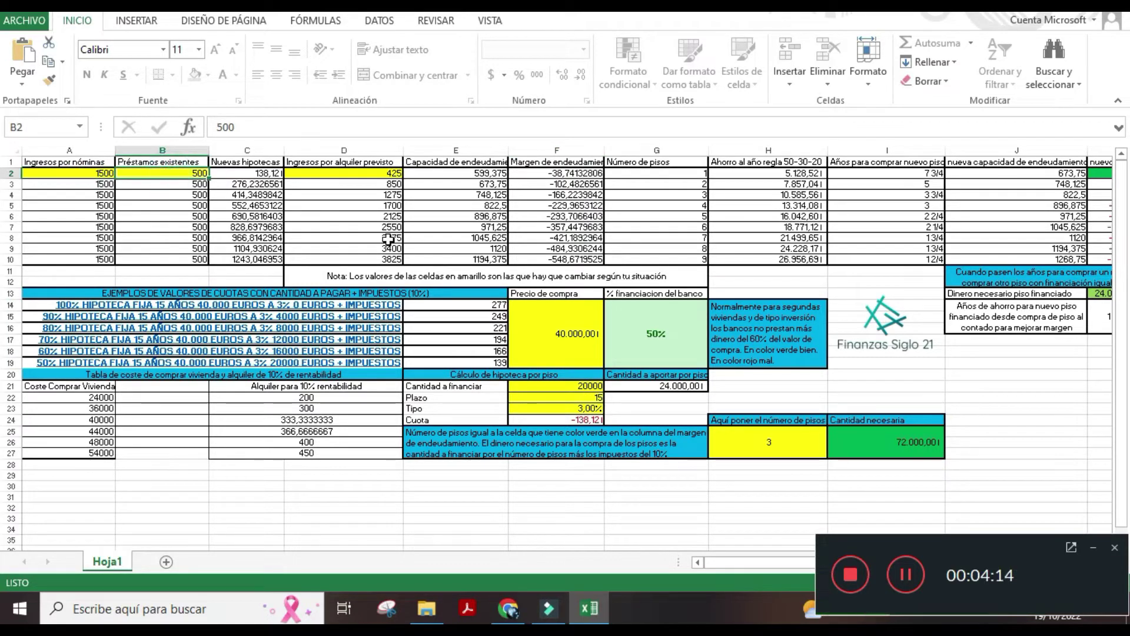
left_click(371, 173)
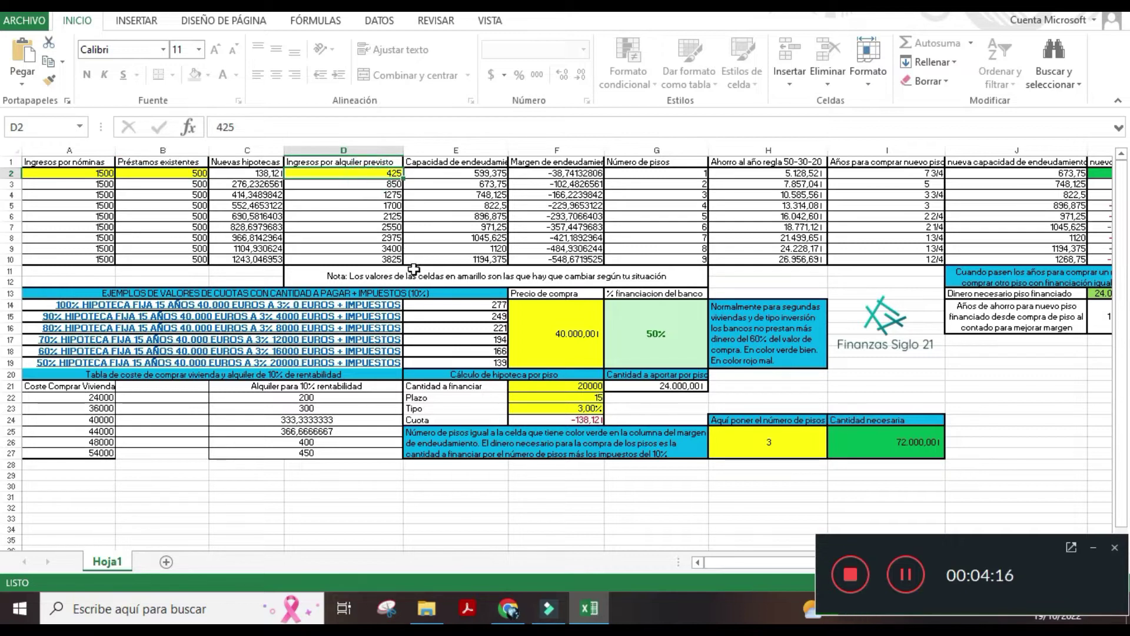
Examine the table of home purchase costs and the rent formulas for 10% profitability in rows 21 to 27
left_click(99, 397)
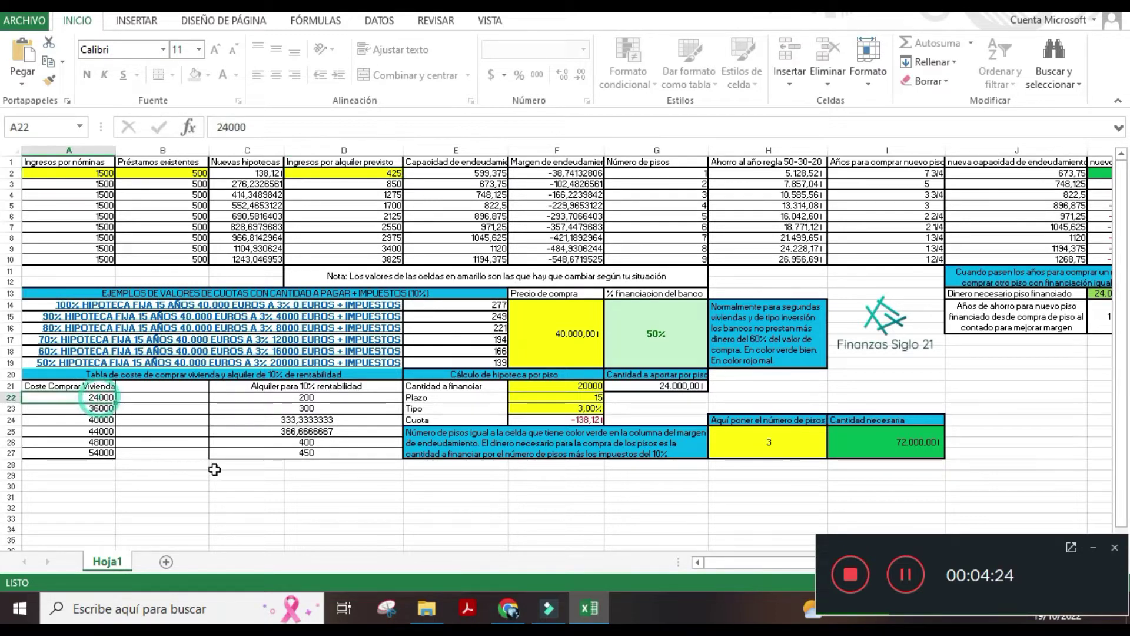
left_click(308, 389)
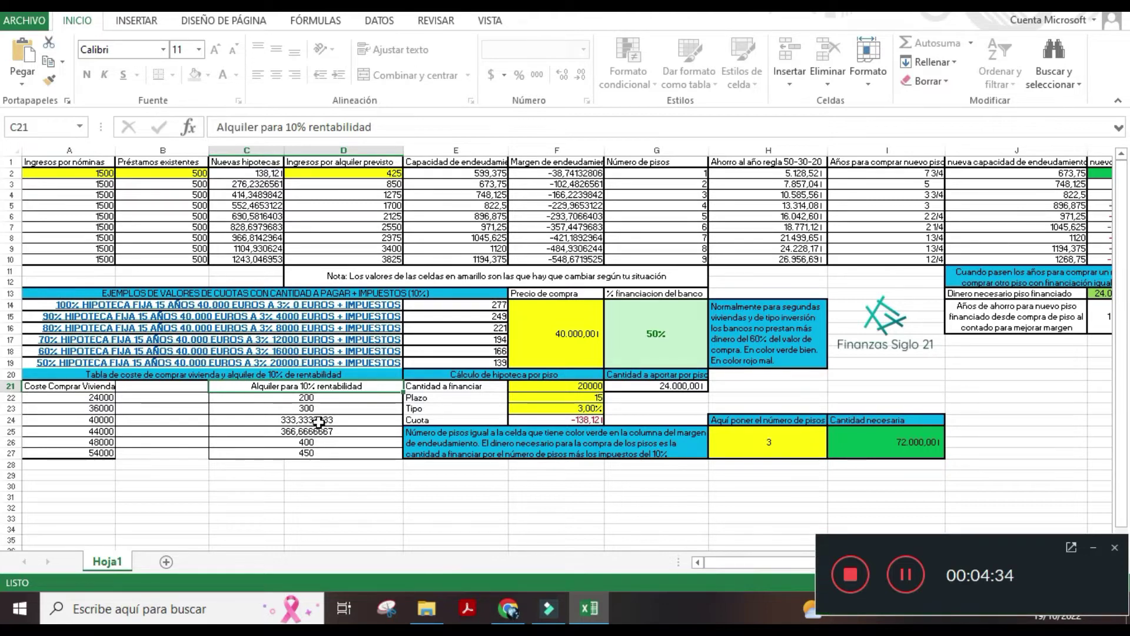
left_click(102, 397)
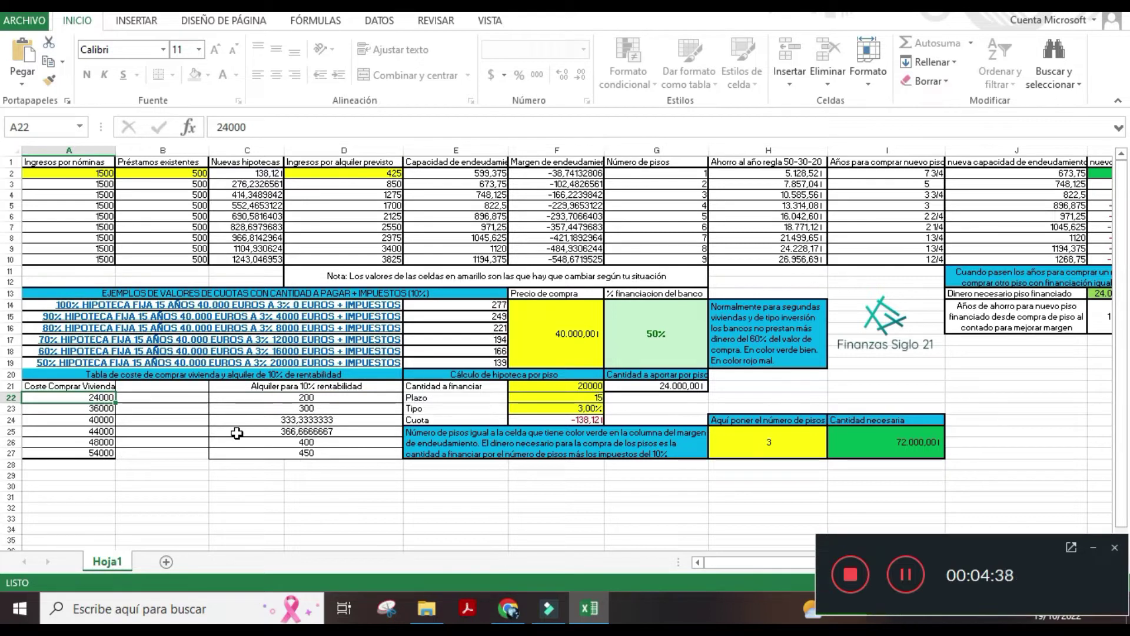
left_click(307, 399)
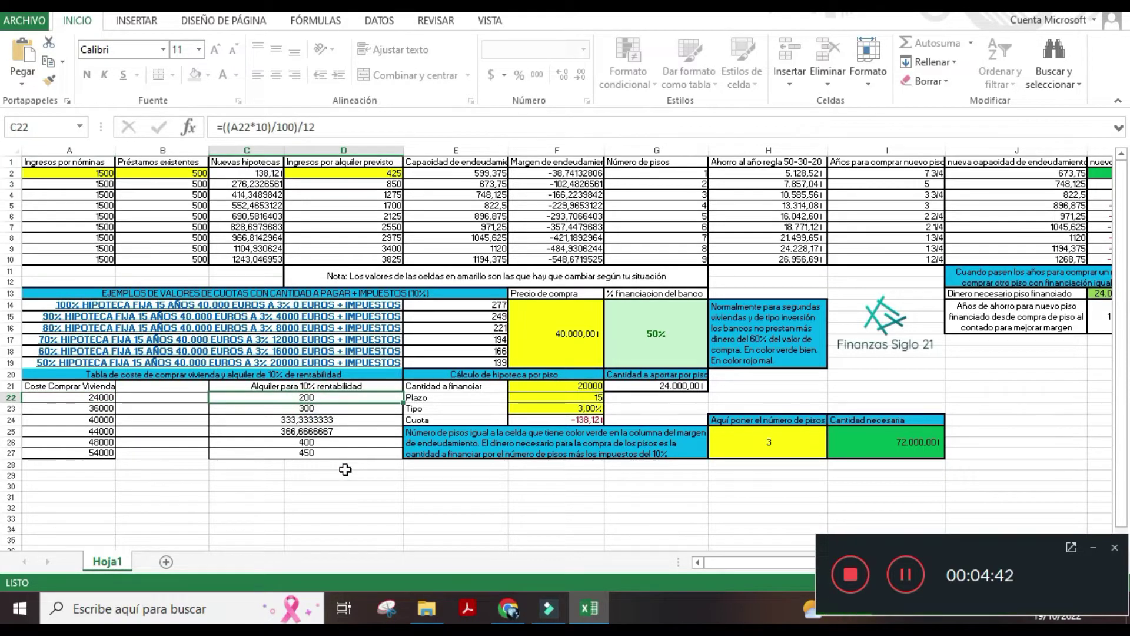
left_click(112, 453)
left_click(307, 454)
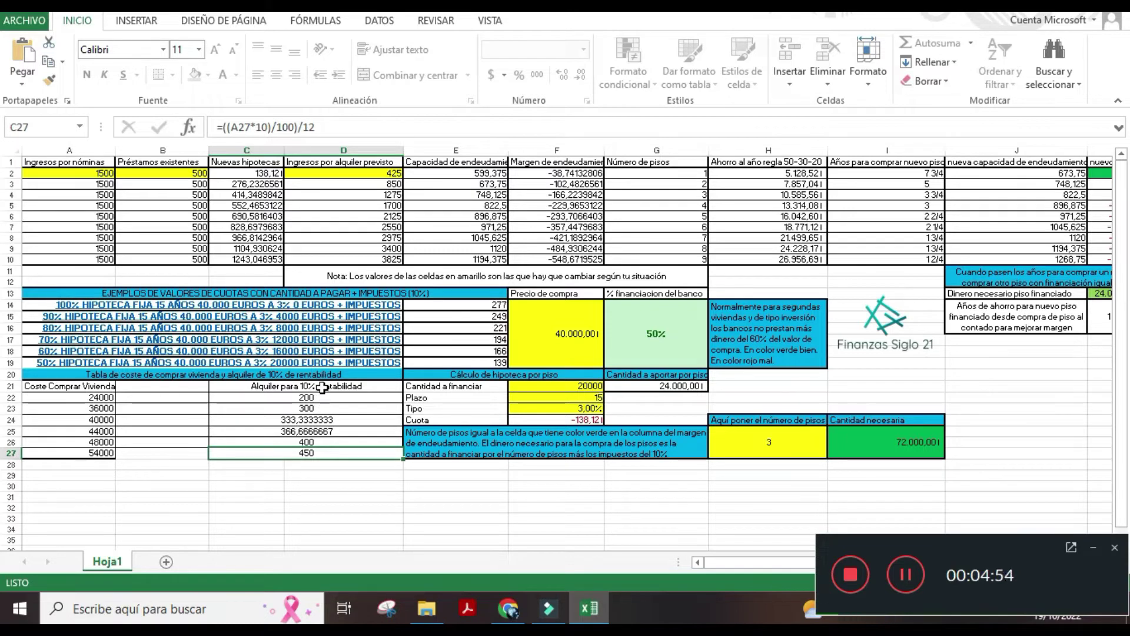
left_click(104, 444)
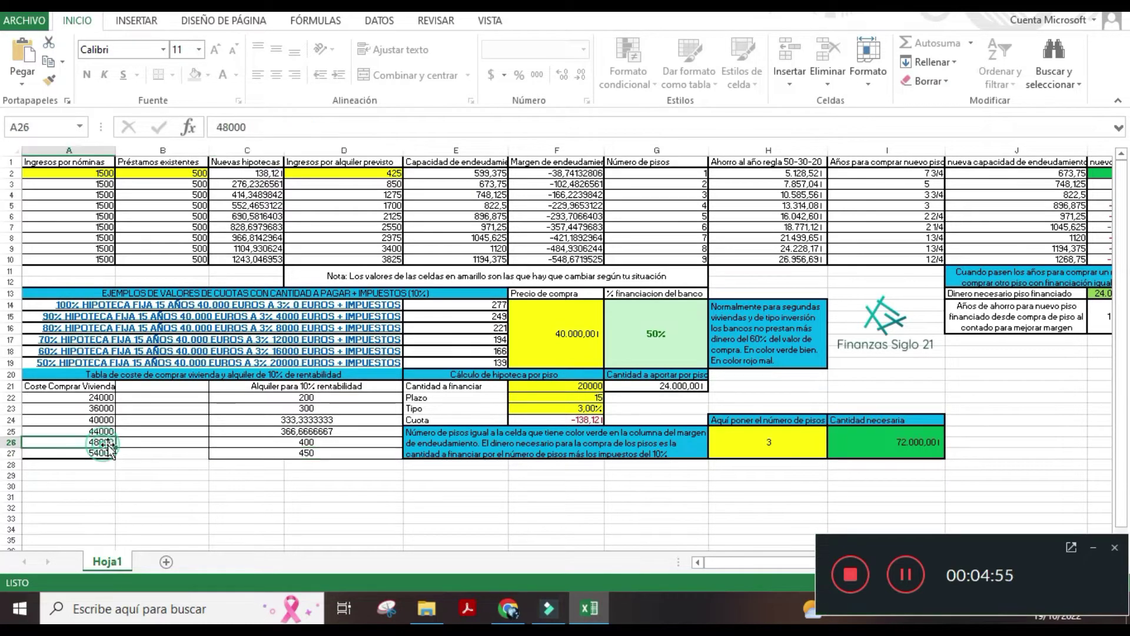
left_click(331, 446)
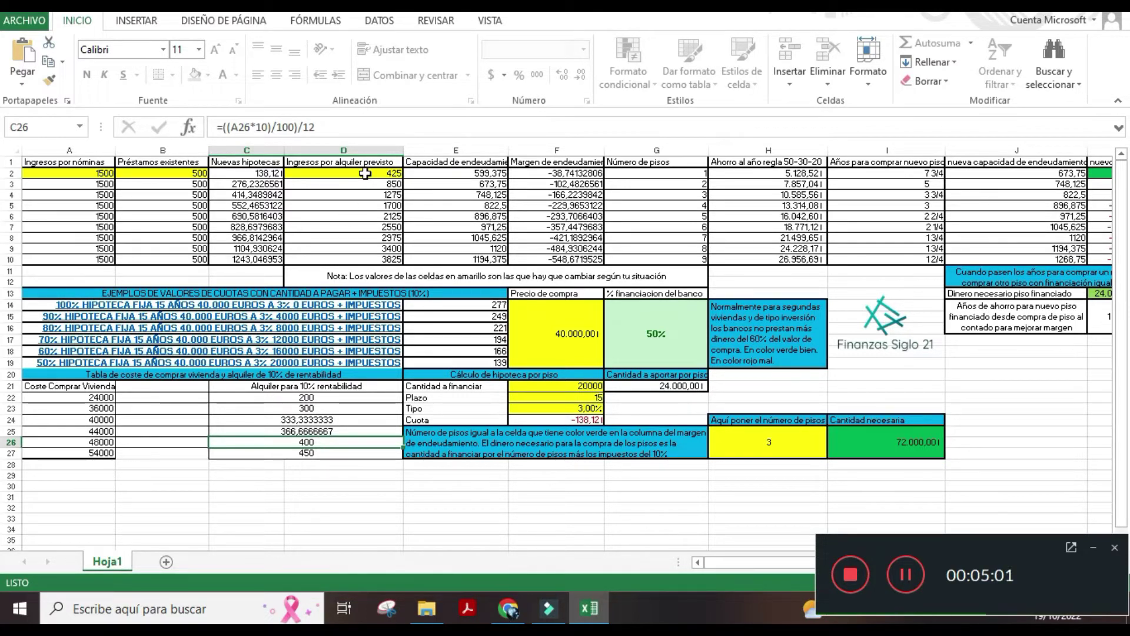
left_click(87, 442)
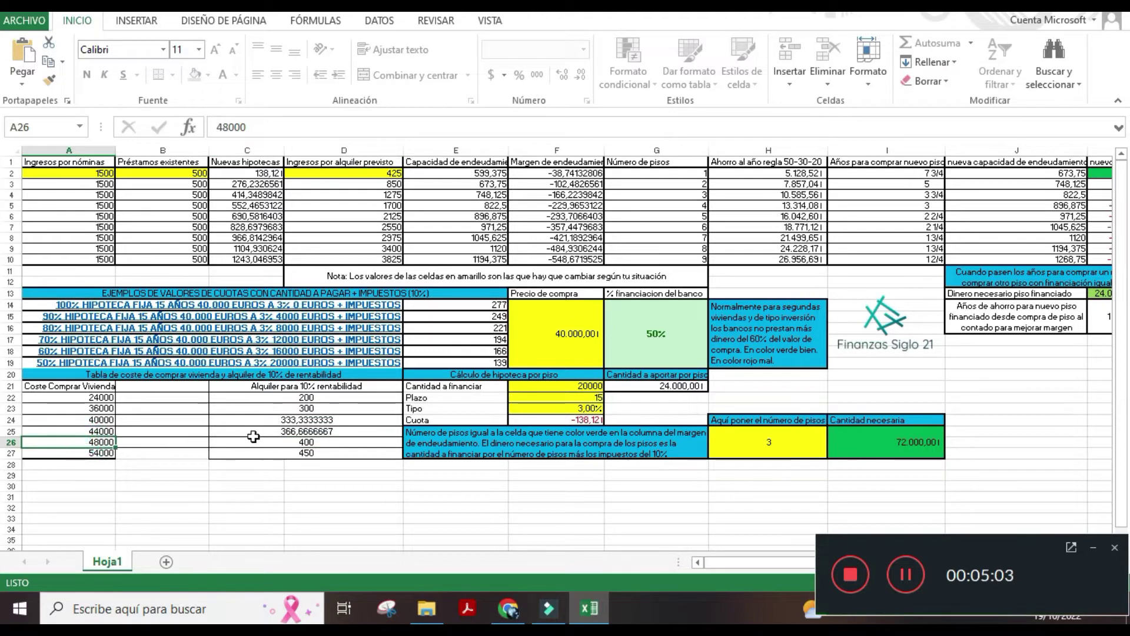
left_click(275, 445)
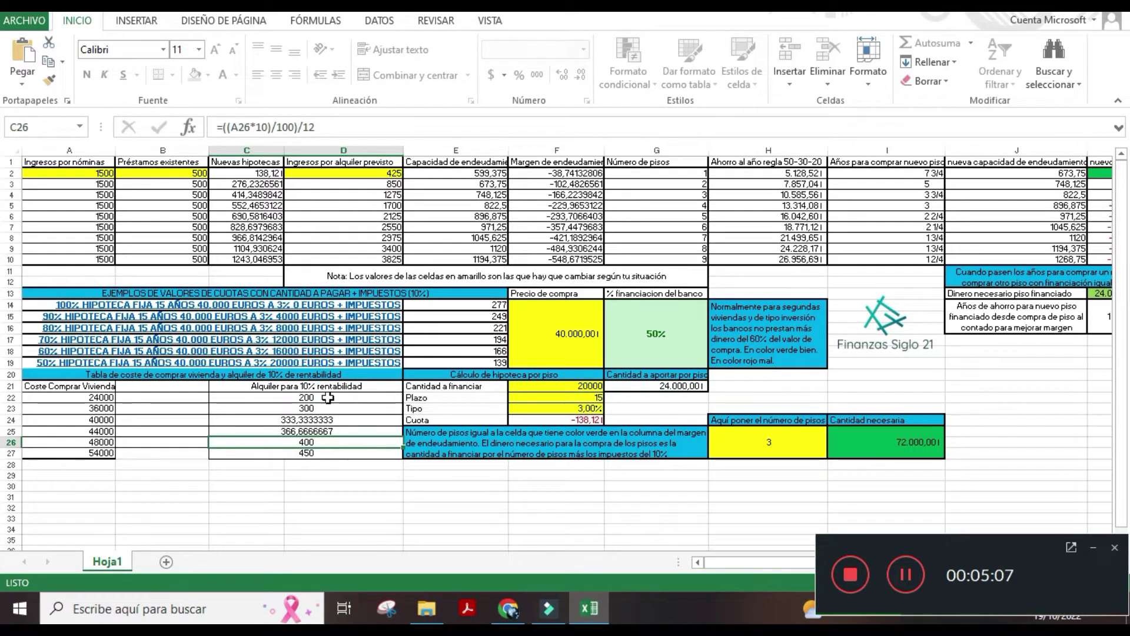
left_click(287, 417)
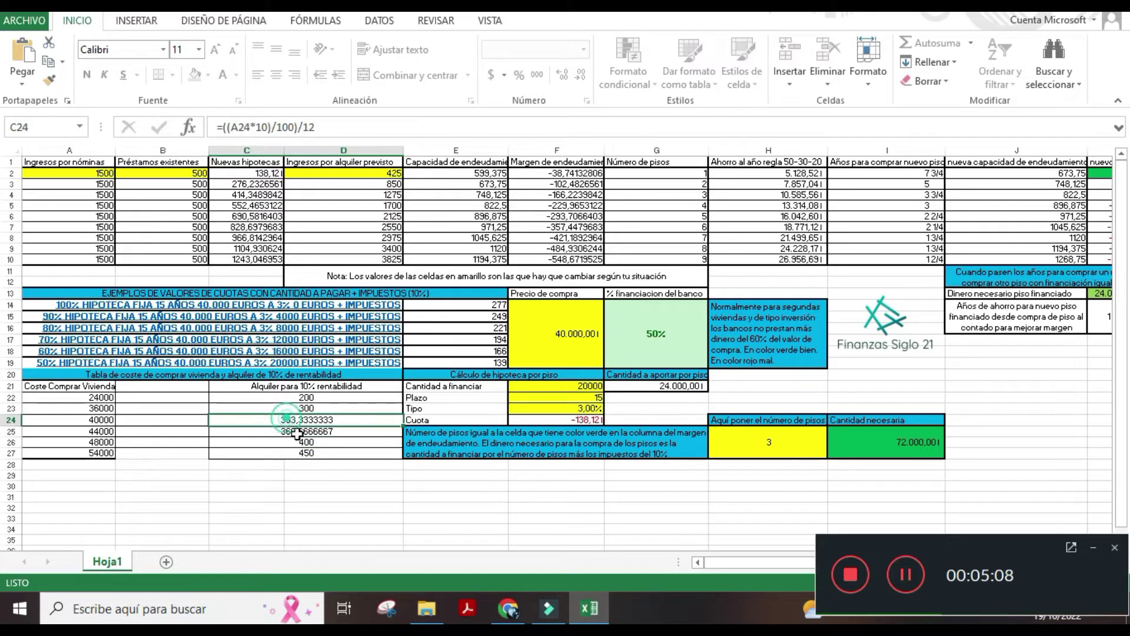
Set the expected rental income in cell D2 to 333,33
left_click(378, 171)
type("3")
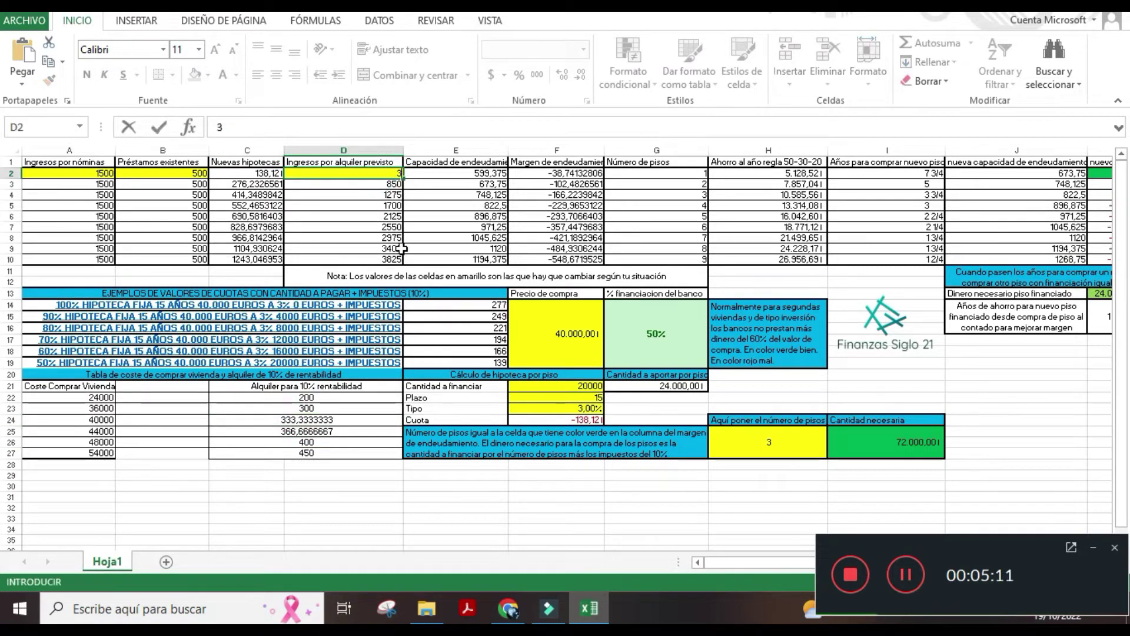
type("33,33")
key("Return")
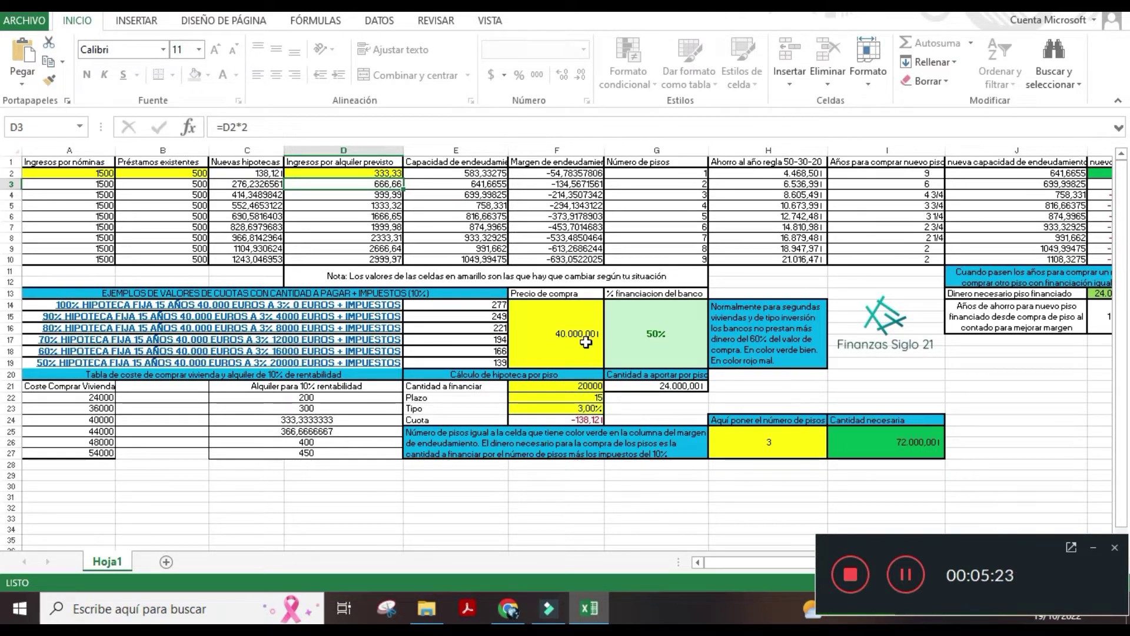
Set the amount to finance in cell F21 to 24000
left_click(581, 386)
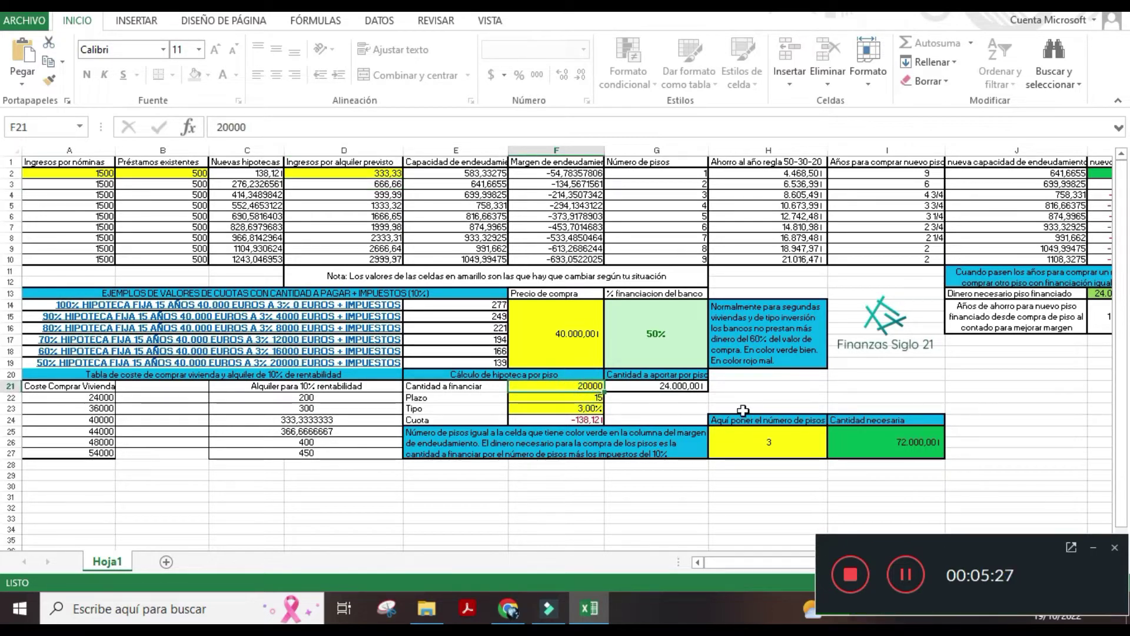
type("24000")
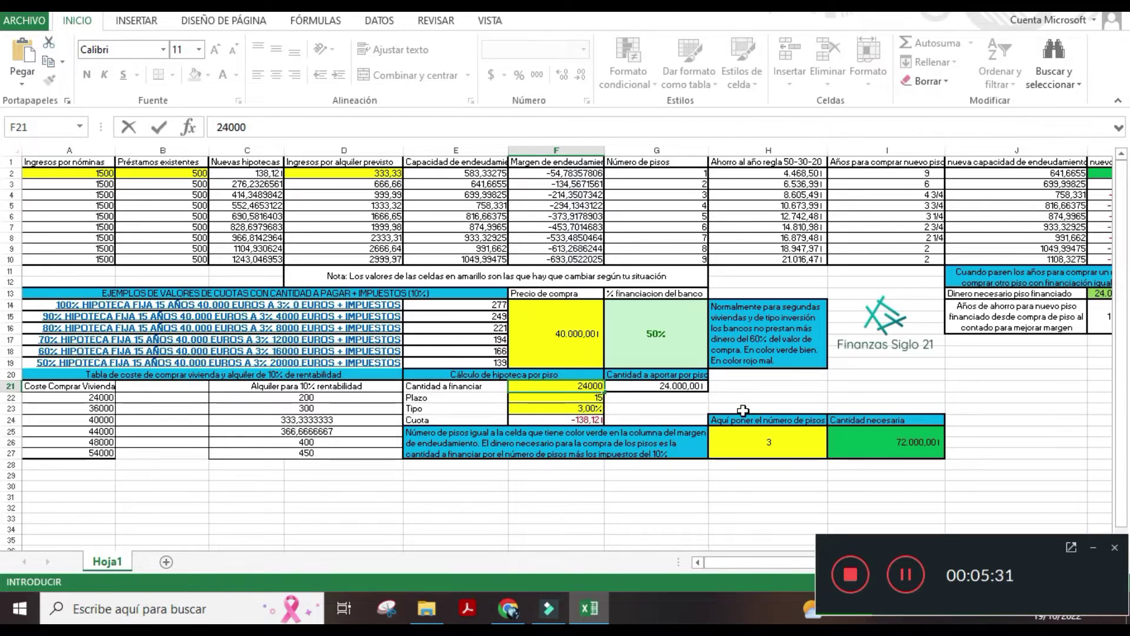
key("Return")
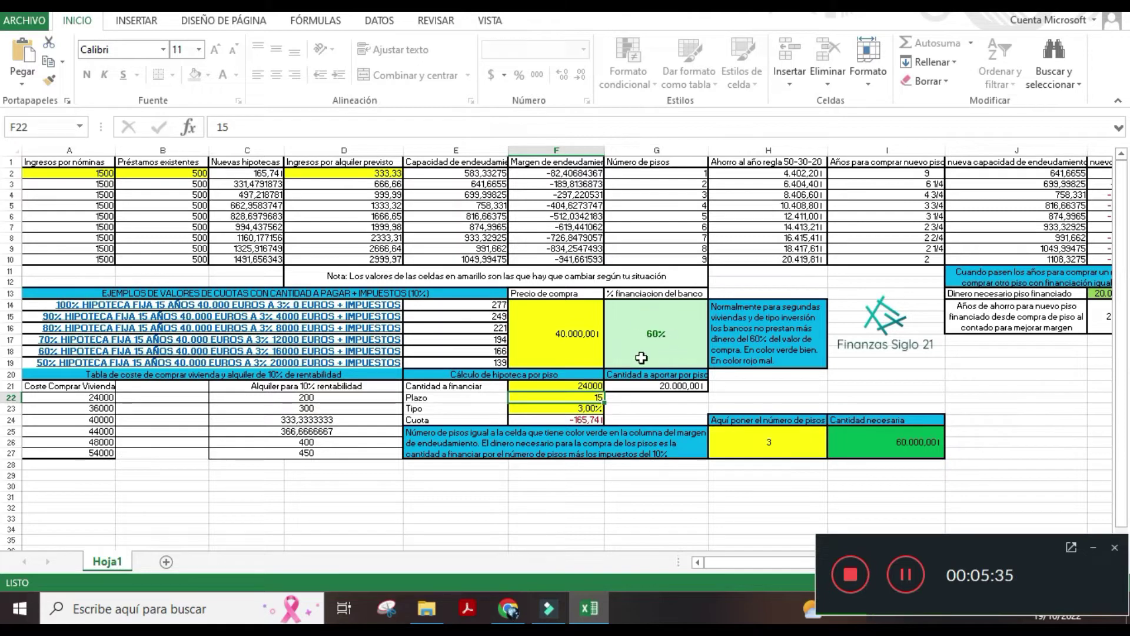
Try an amount to finance of 25000 in cell F21 and restore it to 24000
left_click(586, 384)
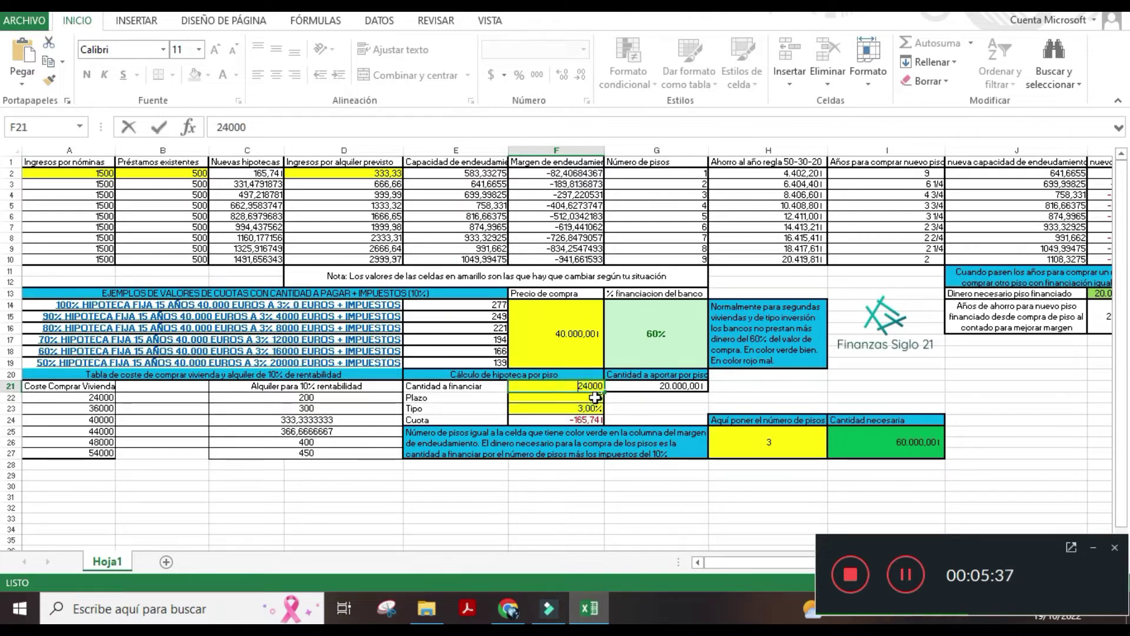
type("25000")
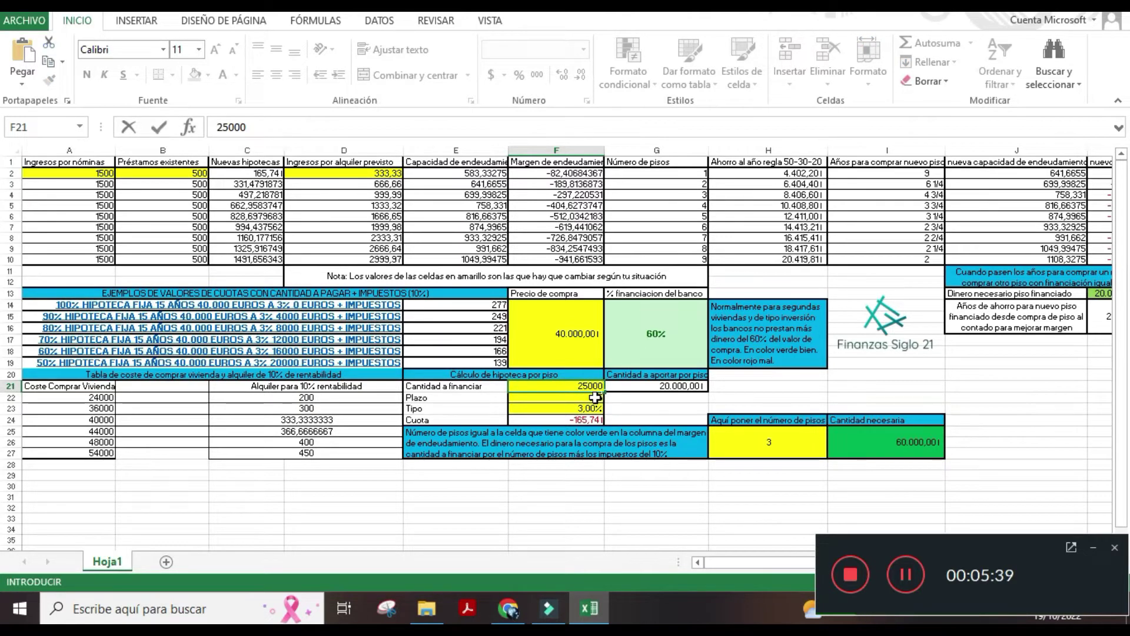
left_click(594, 397)
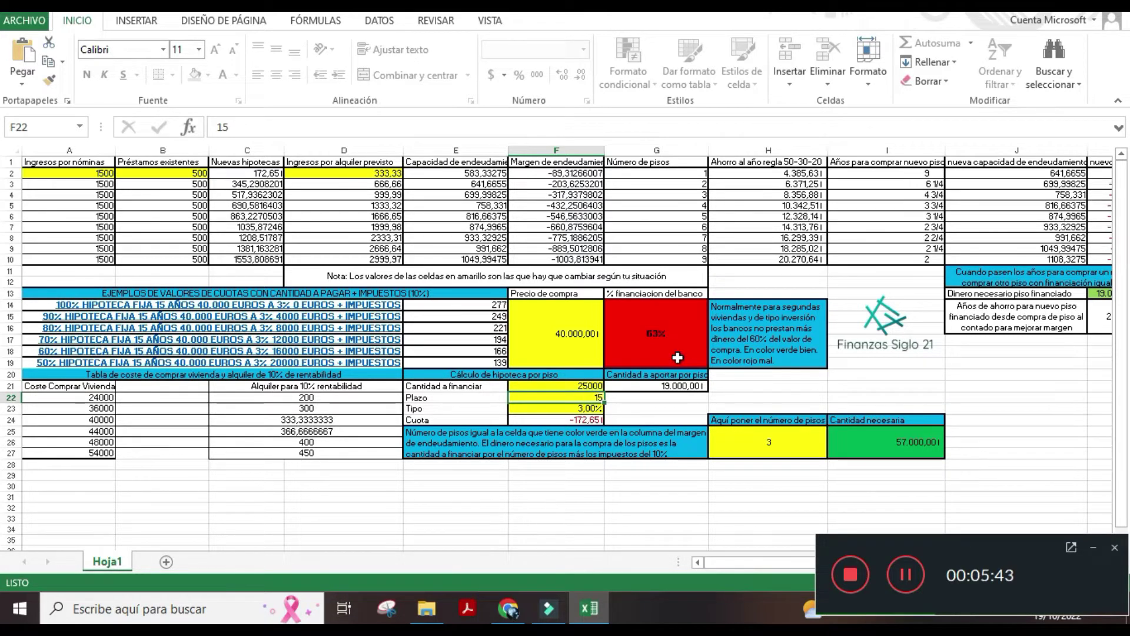
left_click(582, 386)
type("24000")
key("Return")
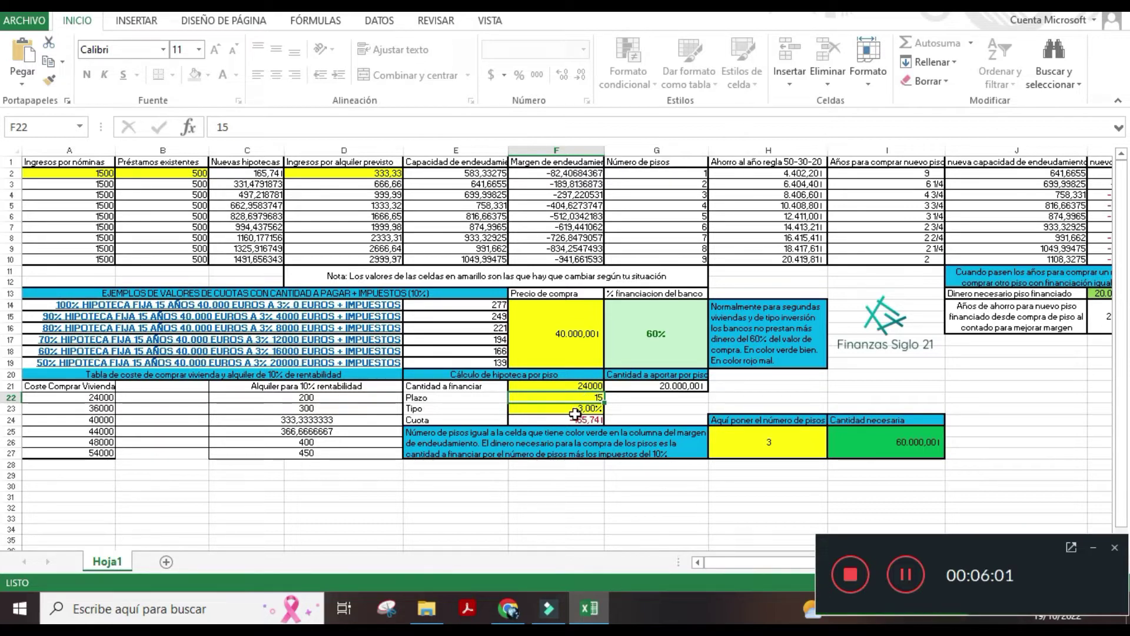
Examine the interest rate in F23, the payment formula in F24 and the new mortgages formula in C2 that refers to it
left_click(582, 408)
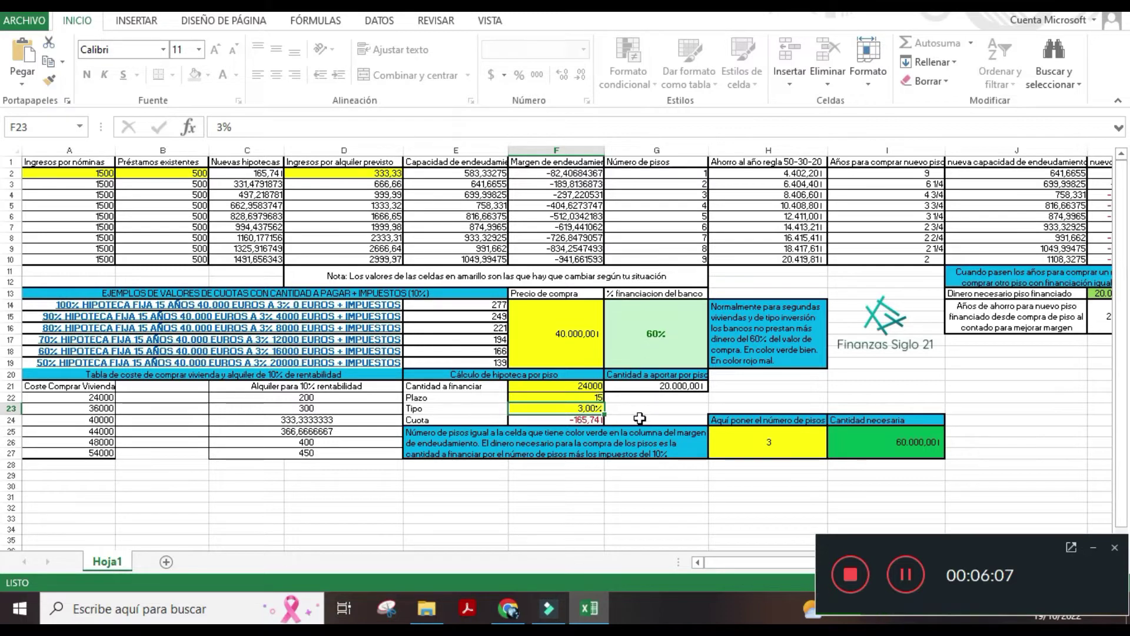
left_click(591, 421)
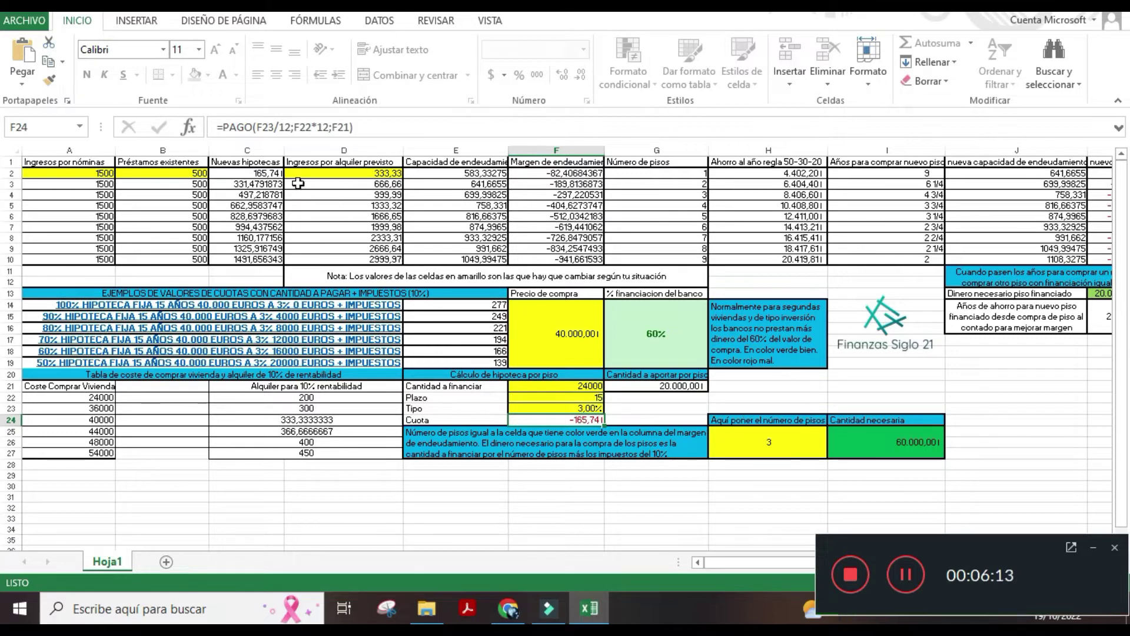
left_click(268, 171)
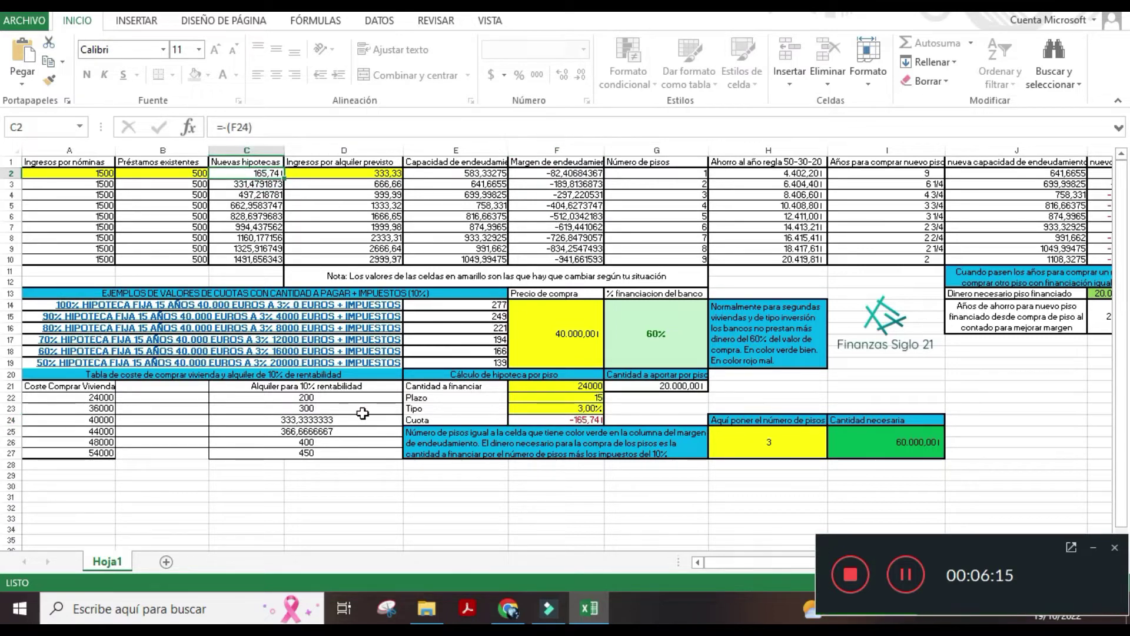
left_click(611, 511)
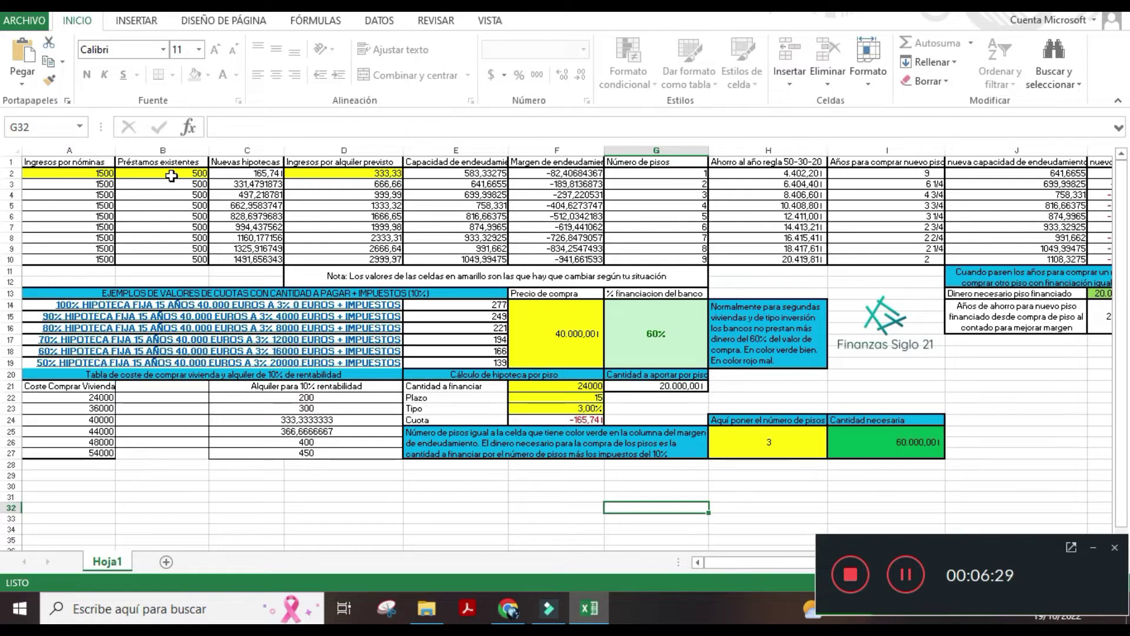
Examine the payroll income, existing loans and new mortgage in row 2, along with the borrowing capacity formula in E2 and margin formula in F2
left_click(97, 175)
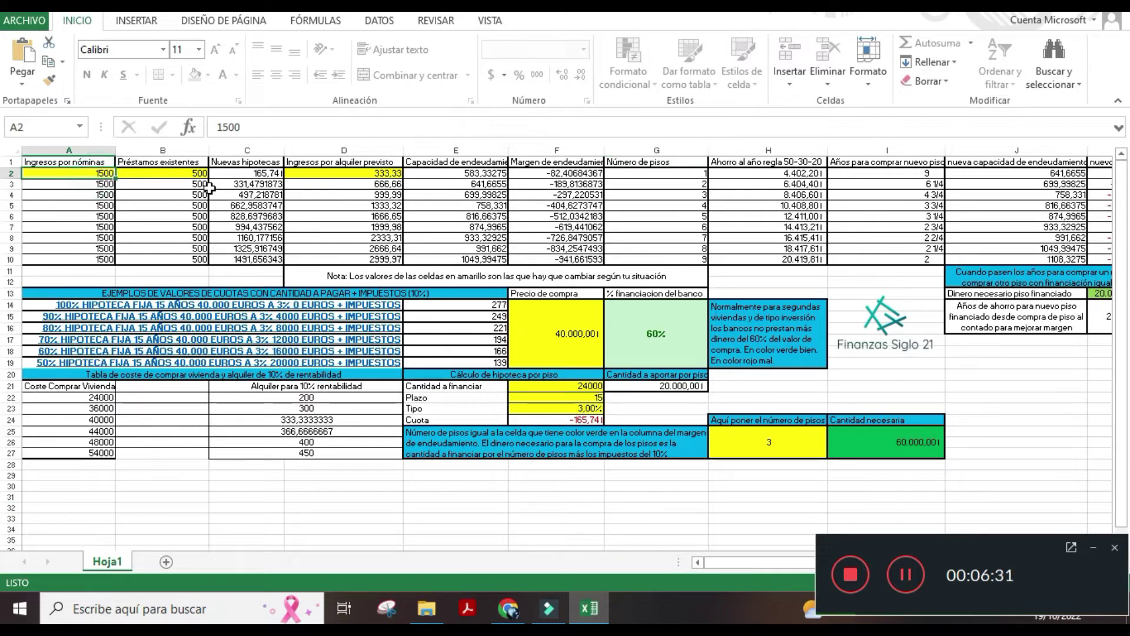
left_click(196, 172)
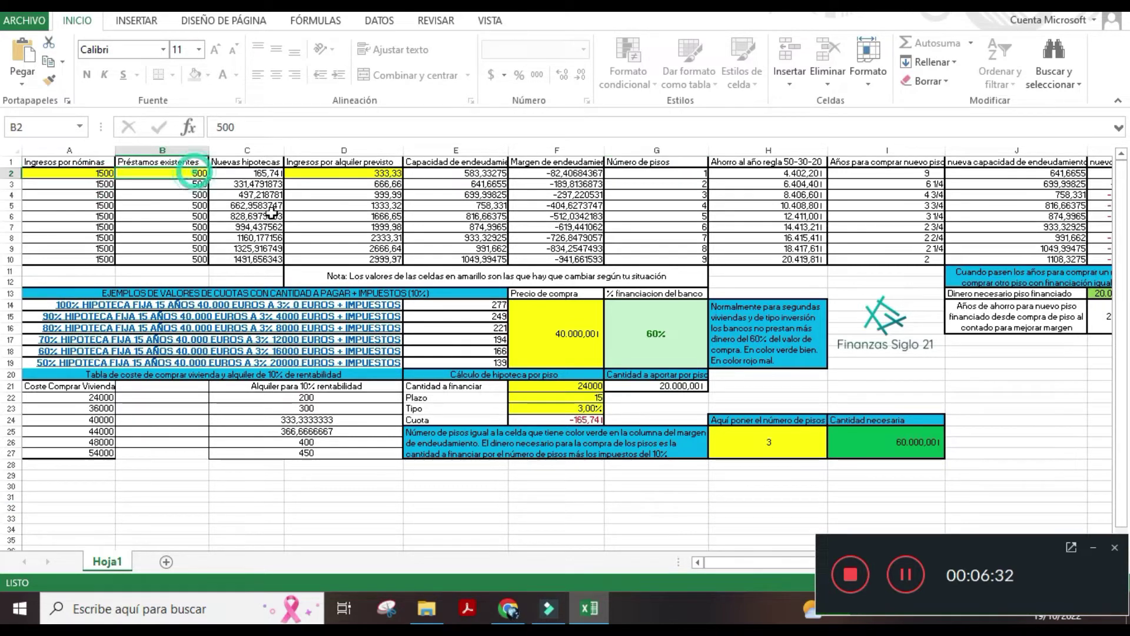
left_click(259, 176)
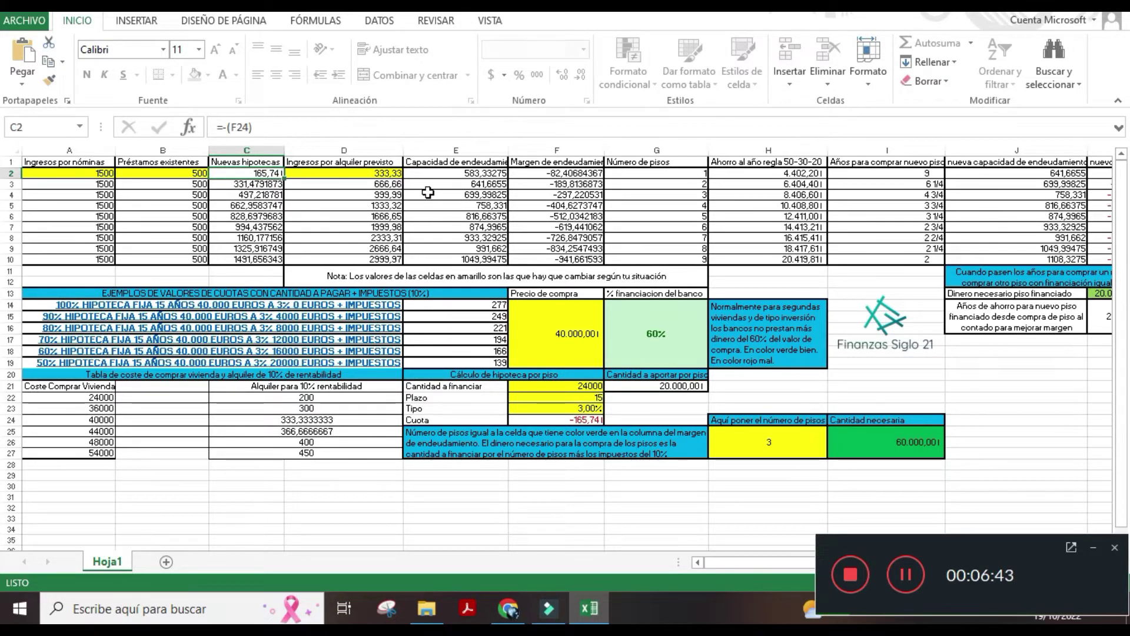
left_click(487, 175)
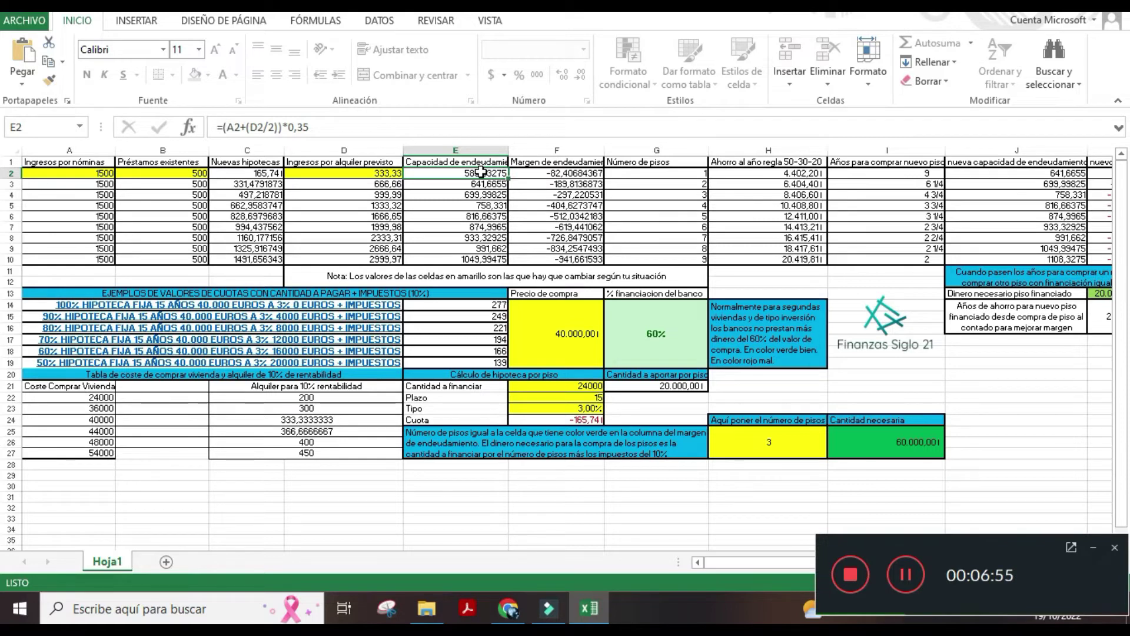
left_click(251, 125)
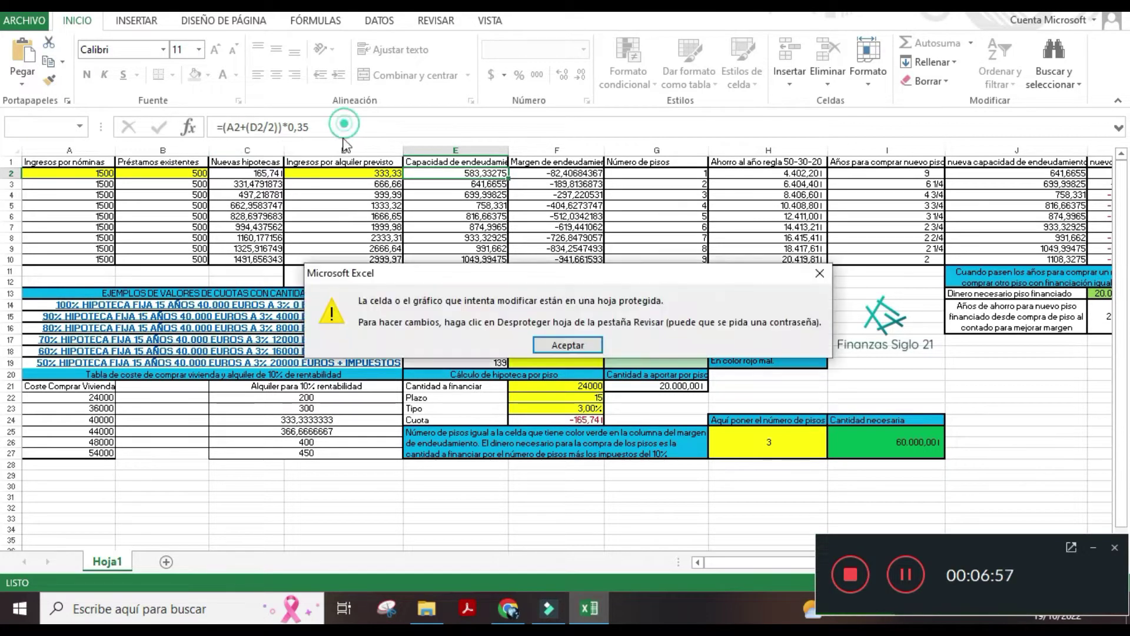
key("Return")
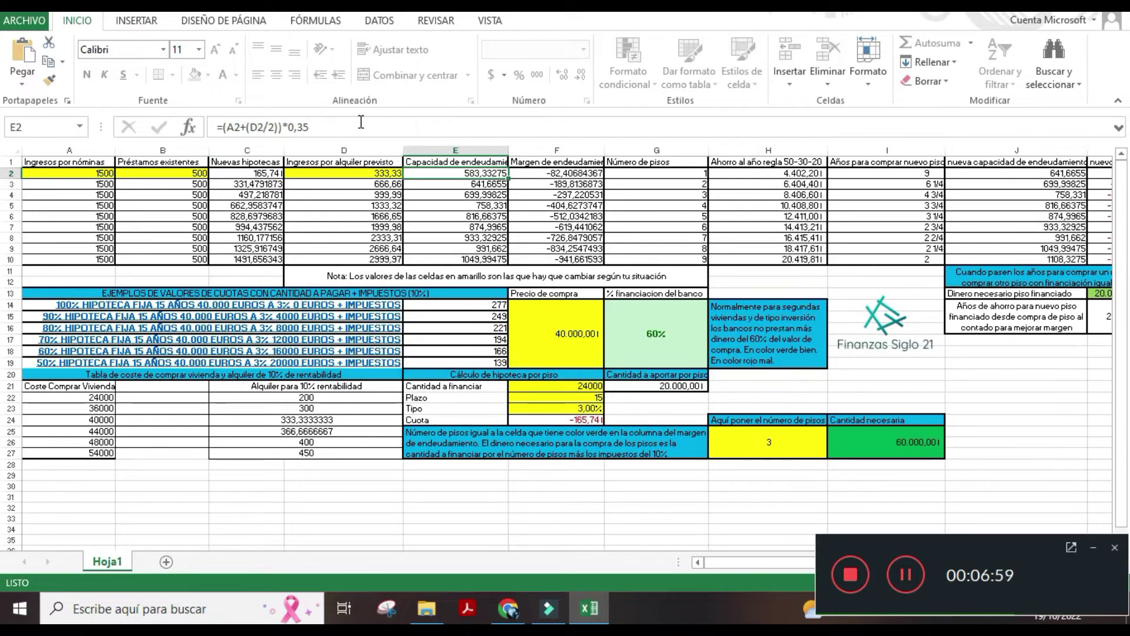
left_click(354, 131)
left_click(551, 338)
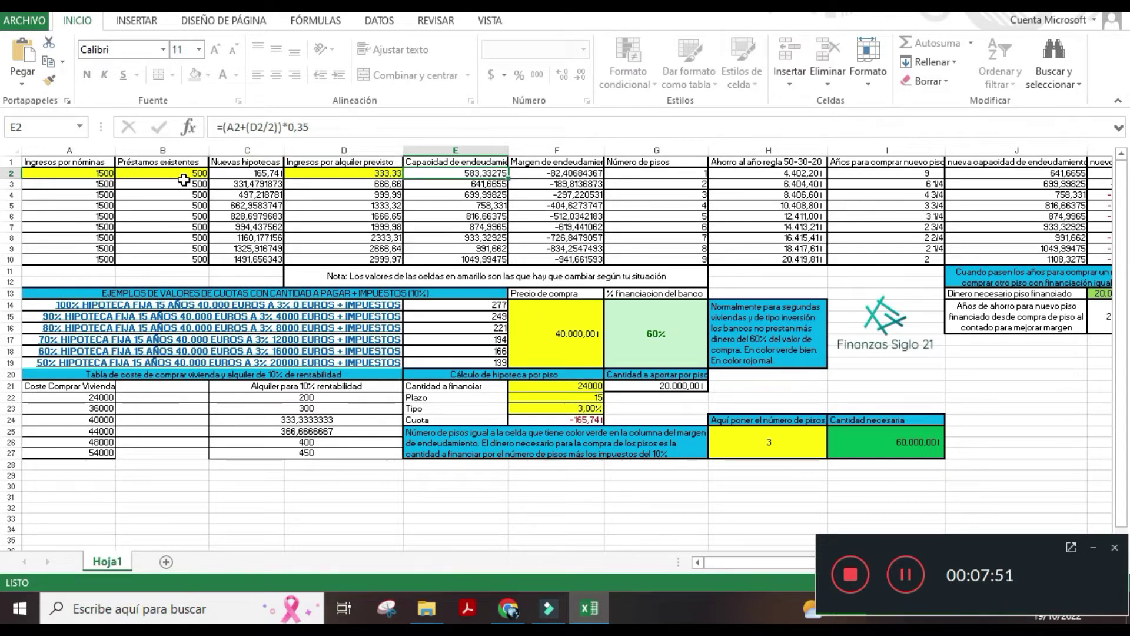
left_click(572, 174)
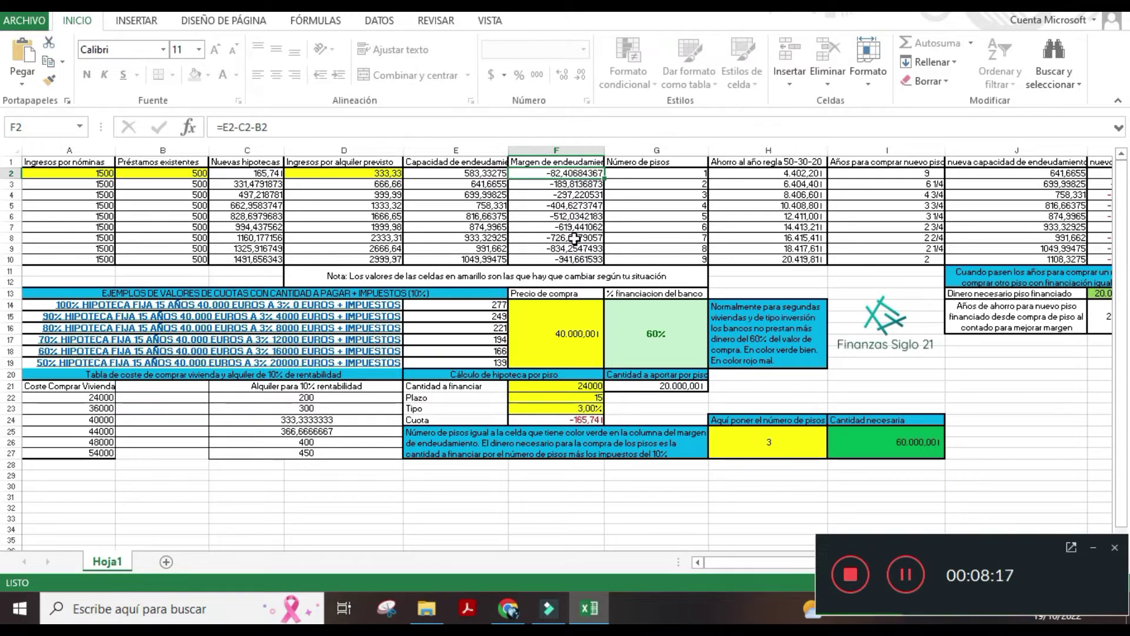
Set the payroll income in cell A2 to 2000
left_click(97, 174)
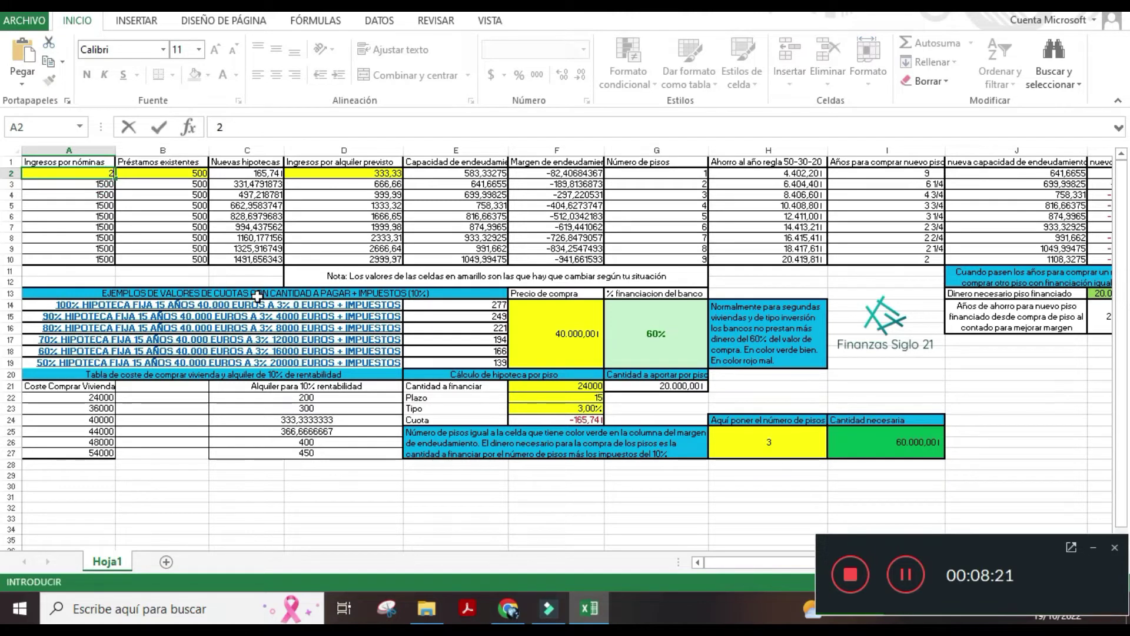
type("2000")
key("Return")
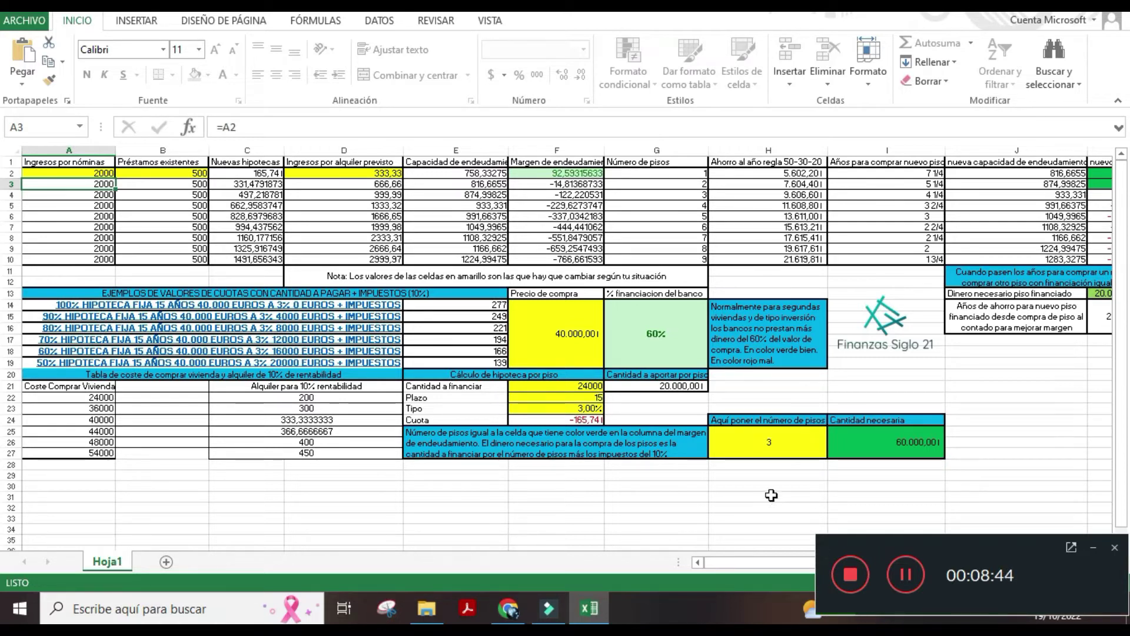
Set the number of flats in the yellow cell H25 to 1 for the required amount calculation
left_click(772, 447)
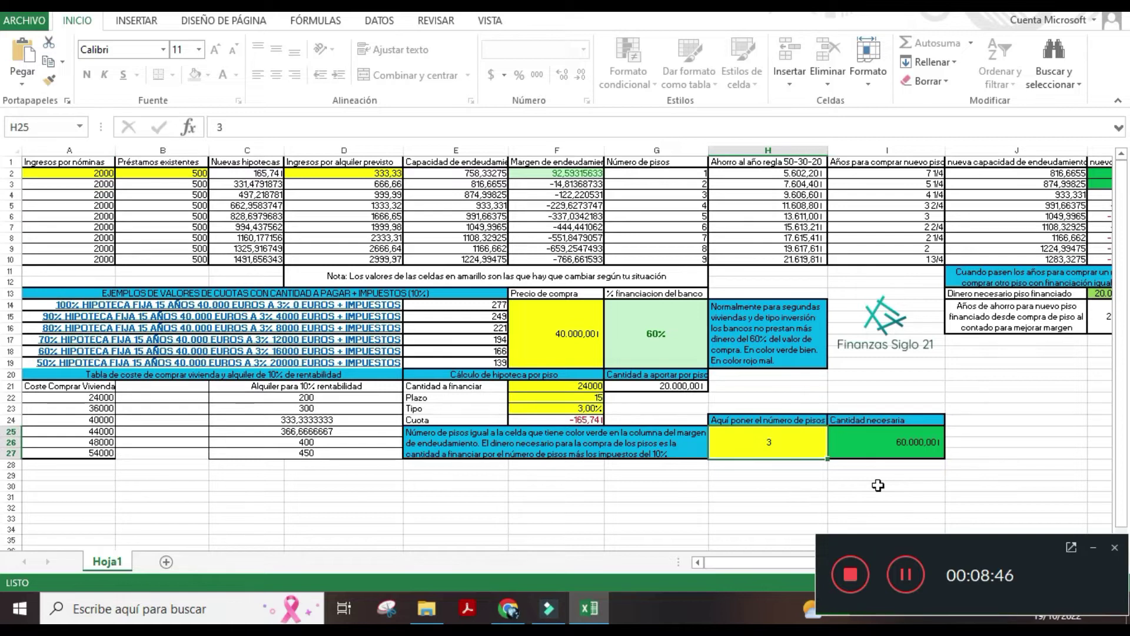
type("1")
key("Return")
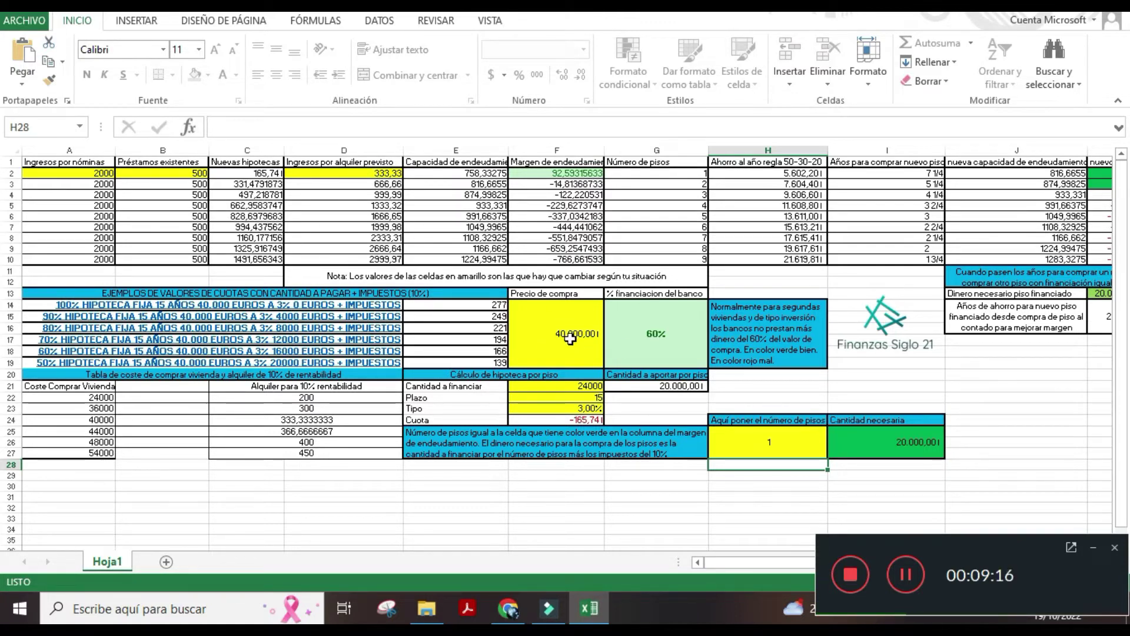
Set the expected rental income in cell D2 to 450
left_click(377, 173)
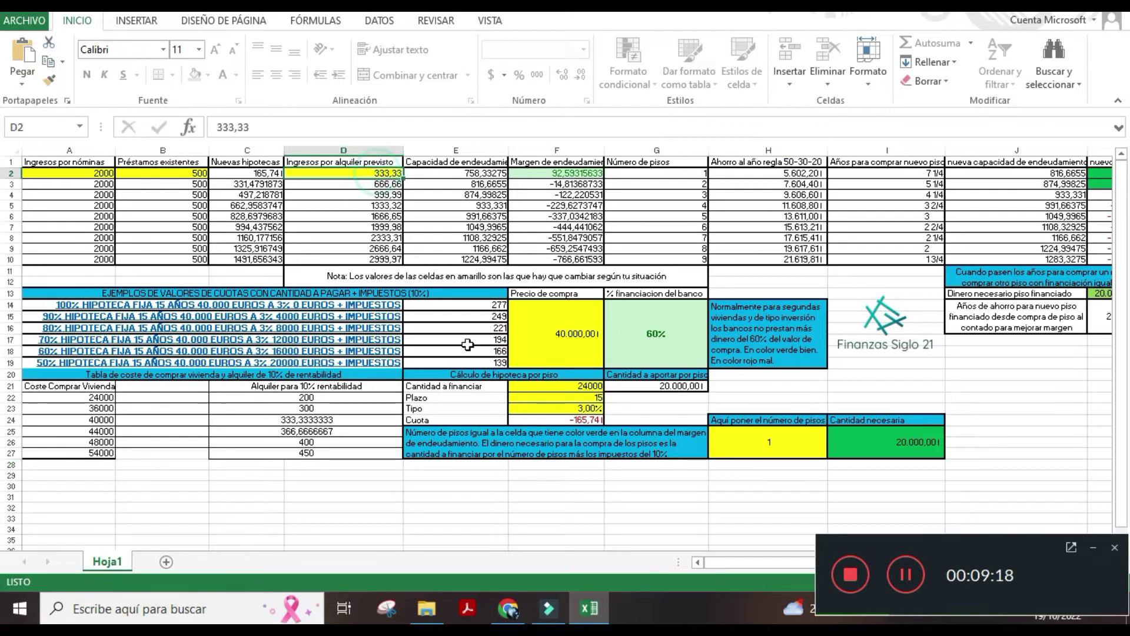
type("45")
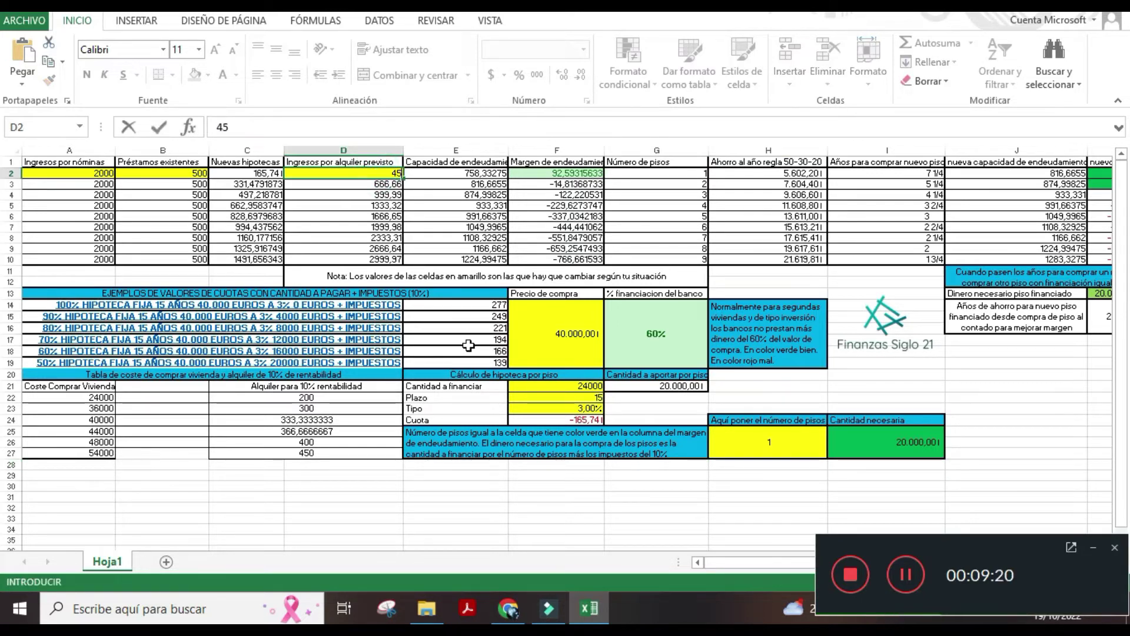
type("0")
key("Return")
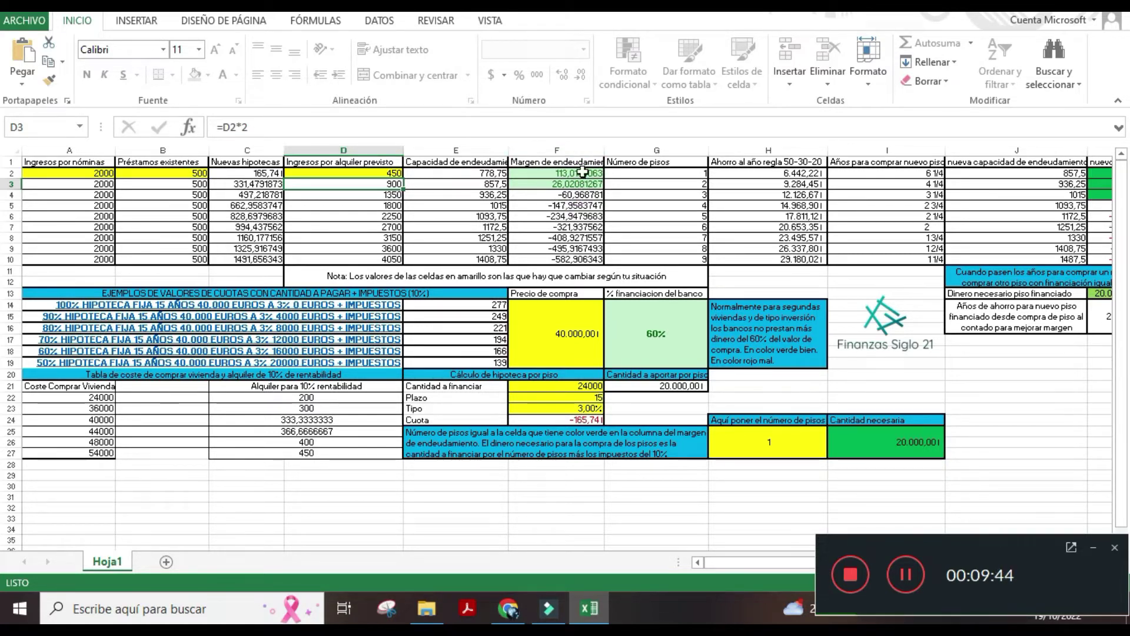
Set the number of flats in cell H25 to 2
left_click(769, 442)
type("2")
key("Return")
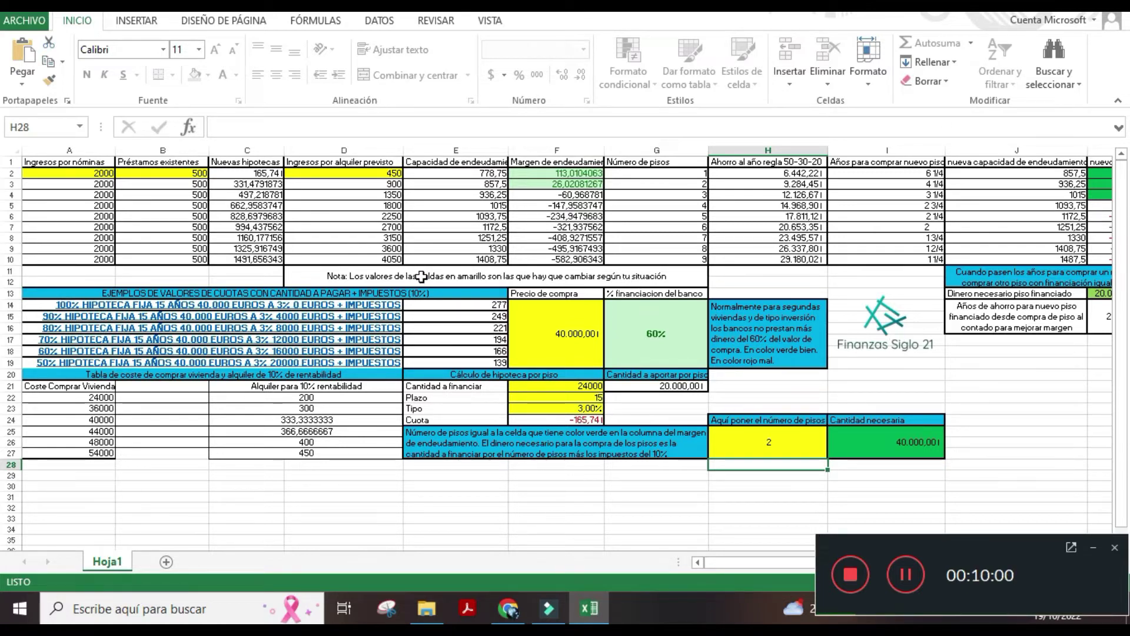
Set the payroll income in cell A2 to 3000
left_click(99, 174)
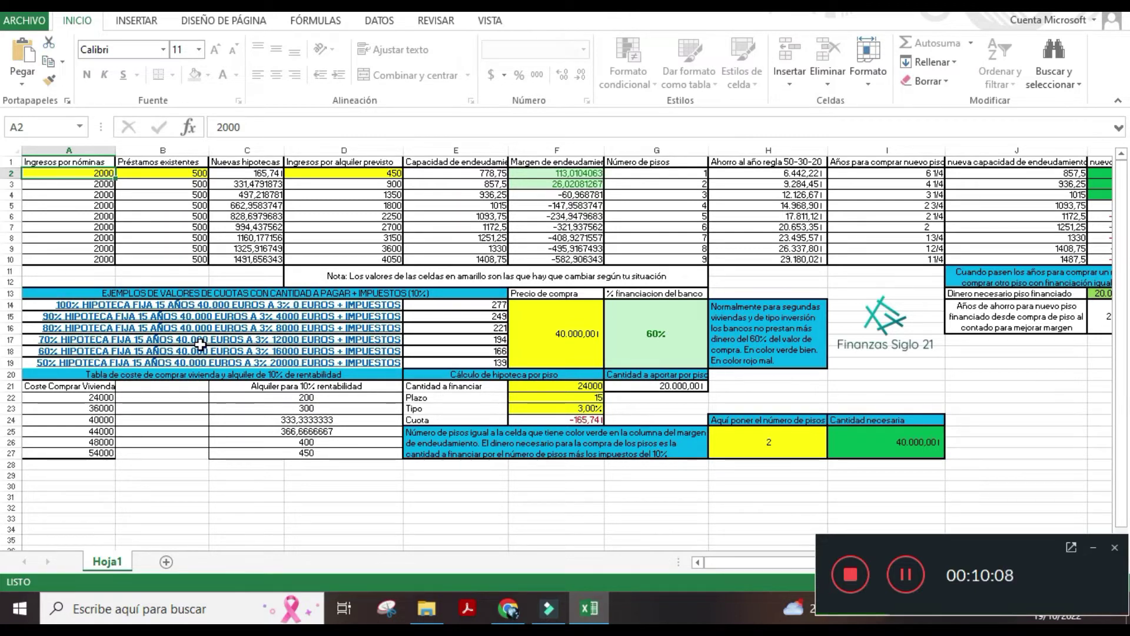
type("3000")
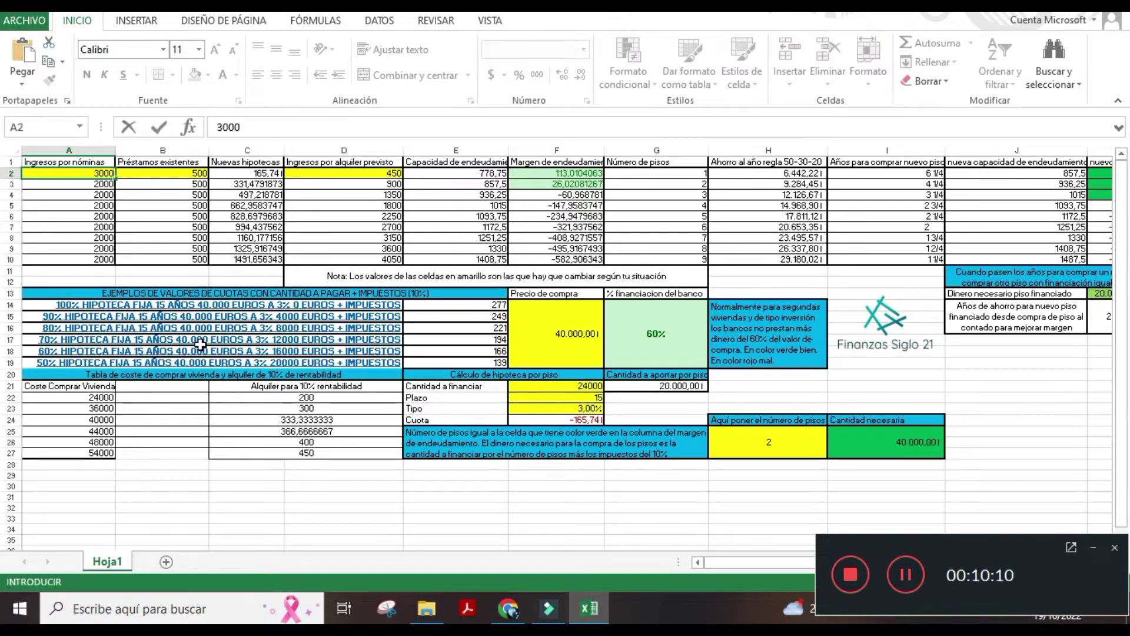
key("Return")
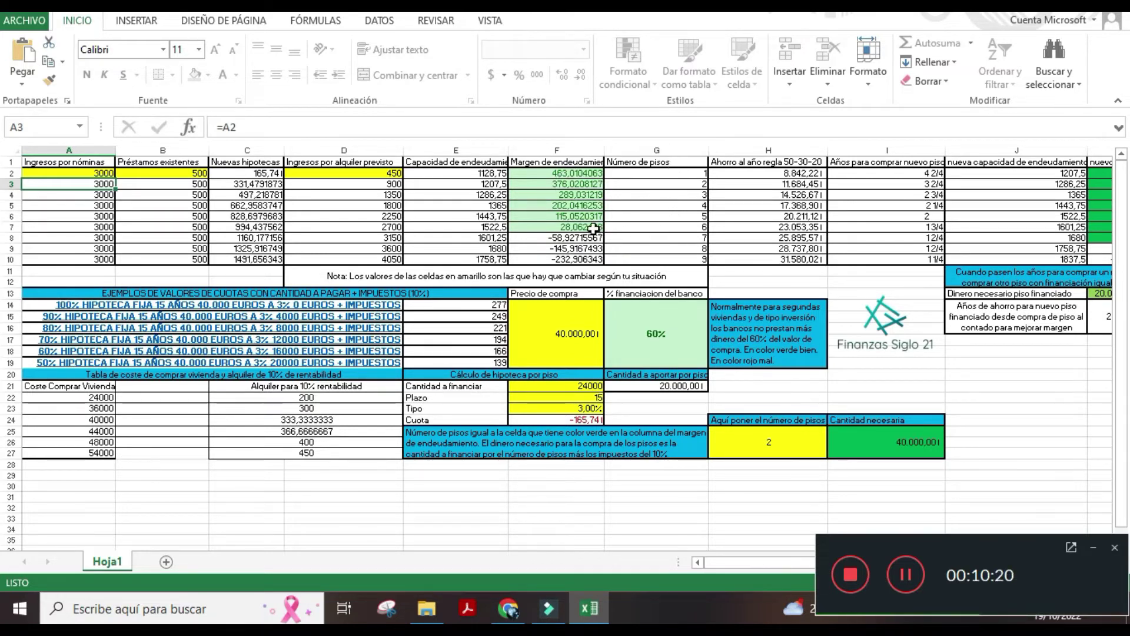
Check the green borrowing margins in F2:F7 and set the number of flats in cell H25 to 6
left_click_drag(598, 228, 592, 174)
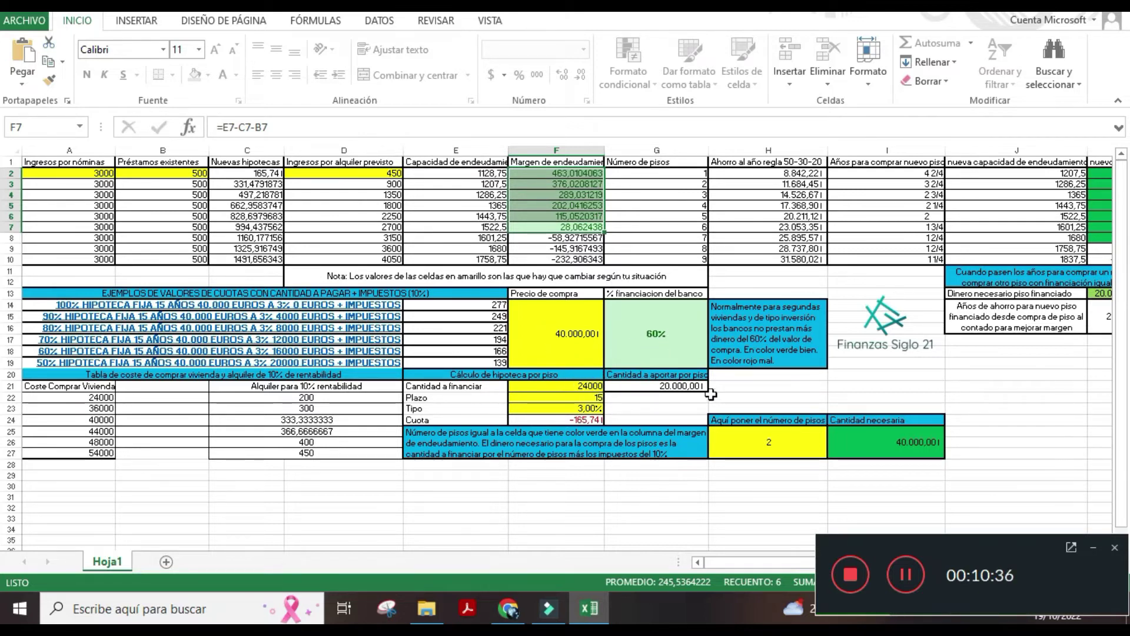
left_click(769, 447)
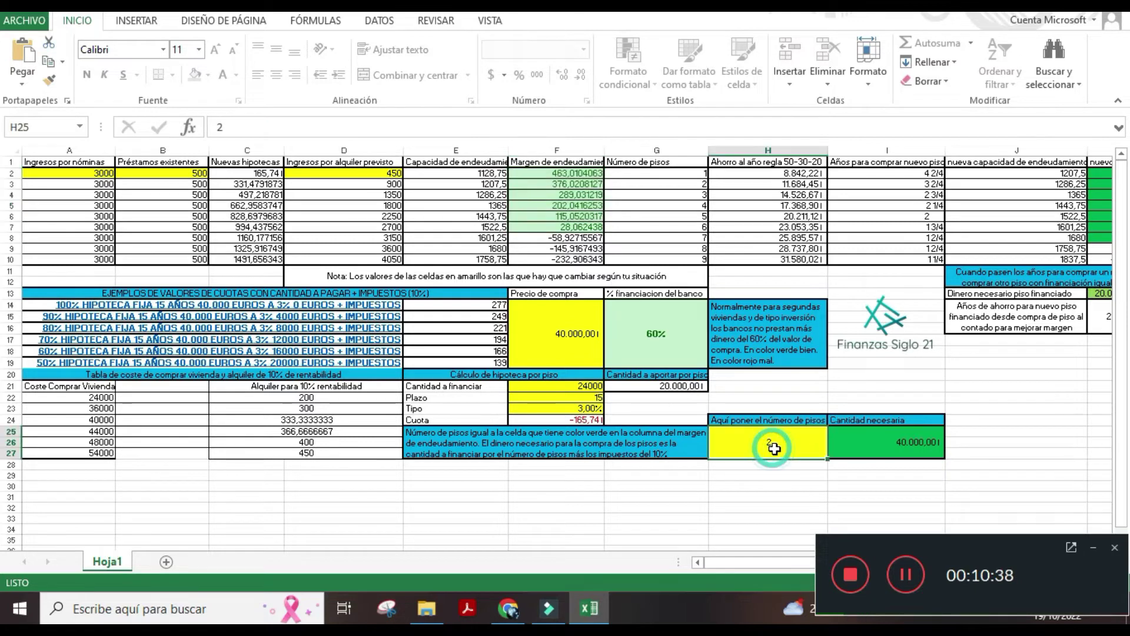
type("2")
key("Return")
type("6")
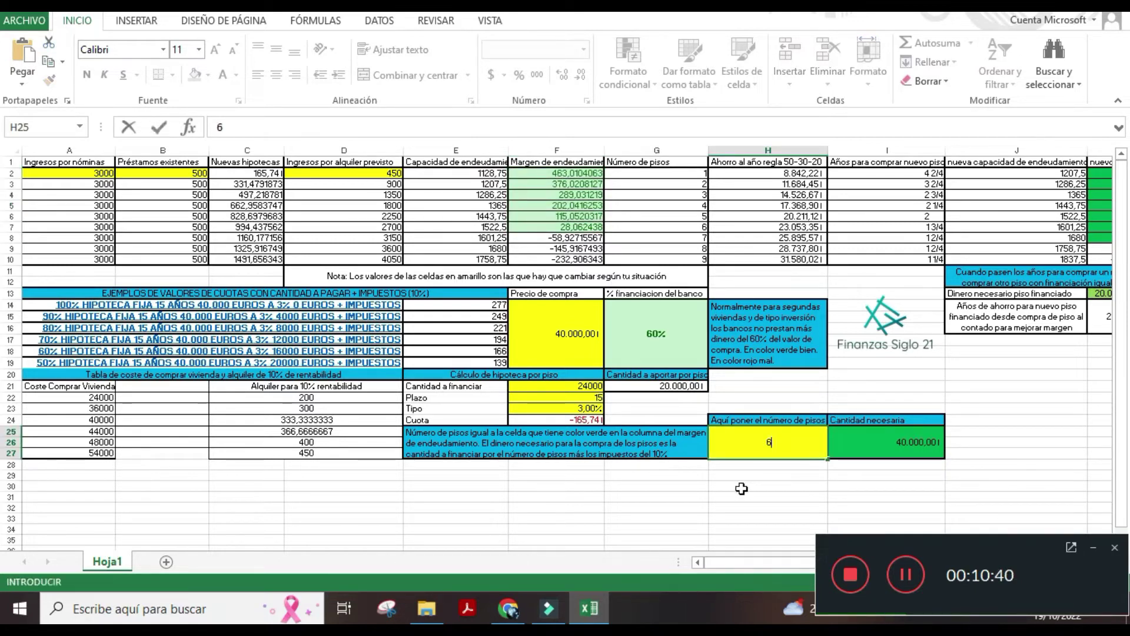
key("Return")
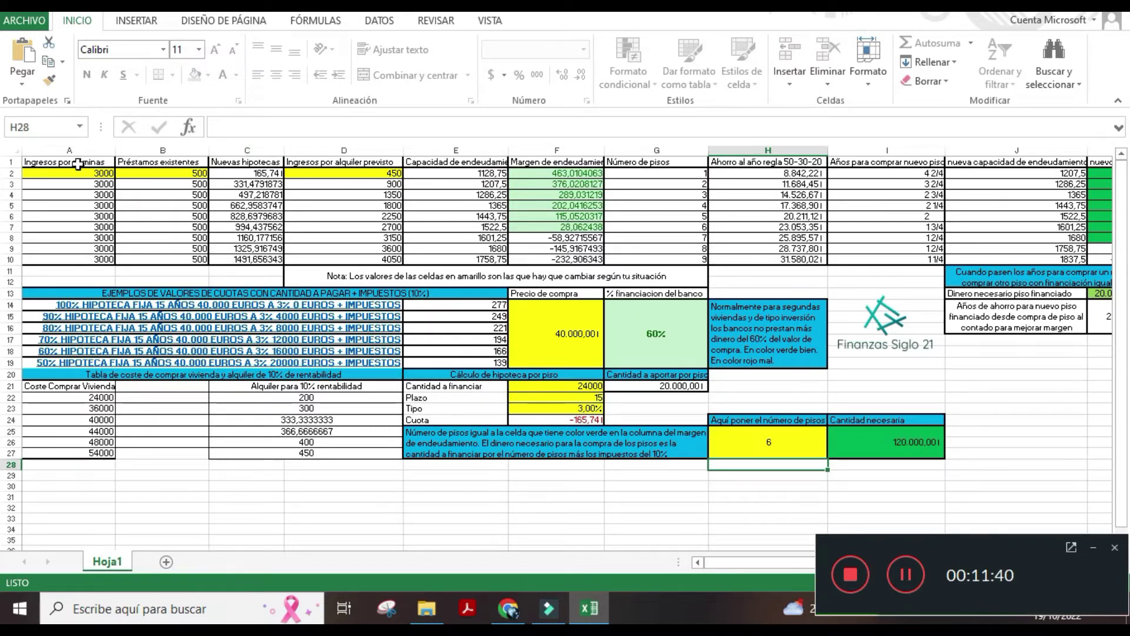
Review the flat counts in G2:G7, the payroll and rental income inputs, and the borrowing margin formula in F2
left_click_drag(665, 172, 666, 225)
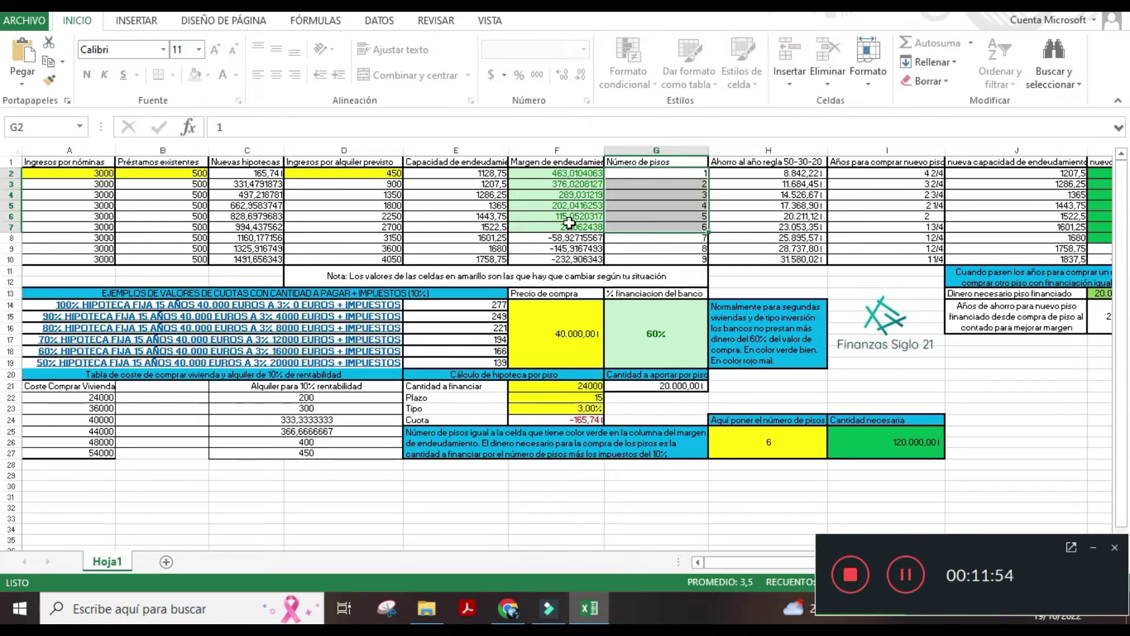
left_click(94, 174)
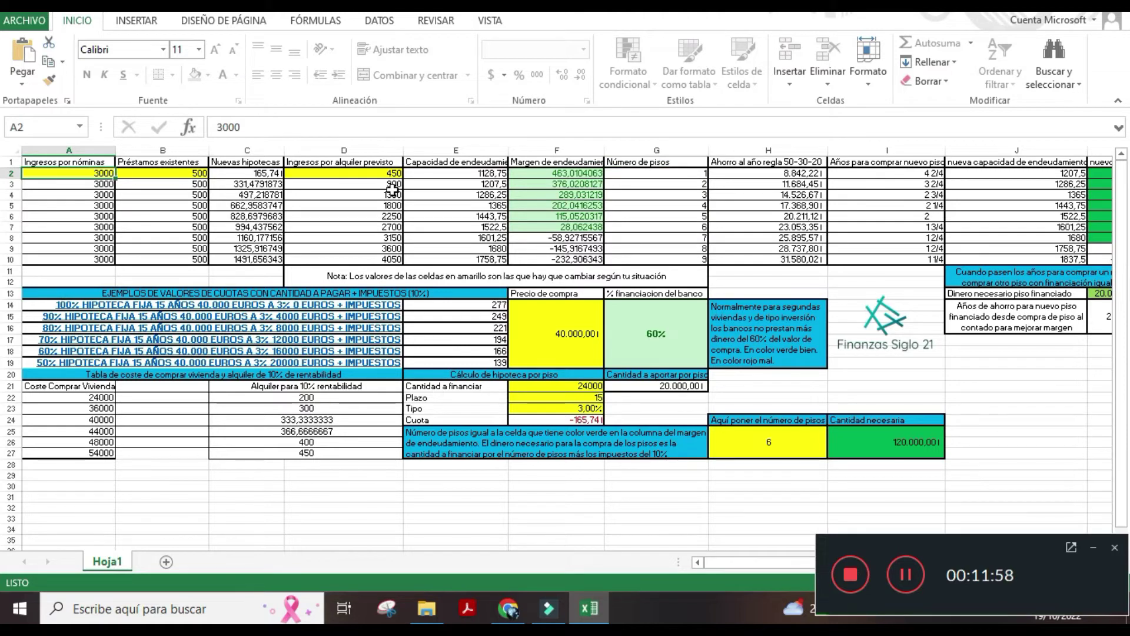
left_click(386, 173)
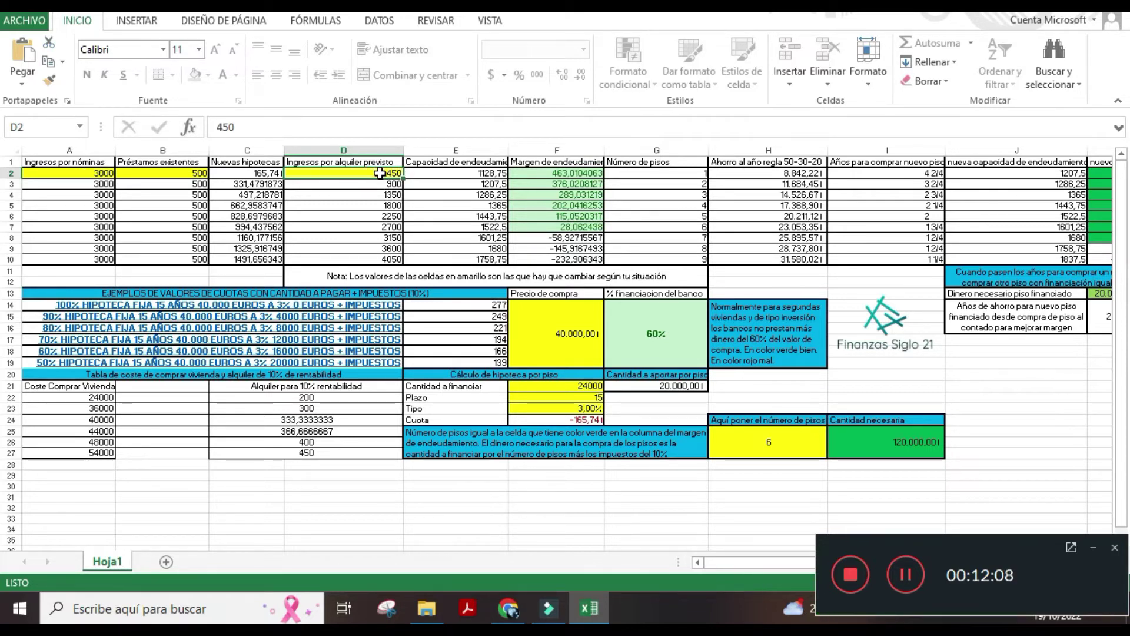
left_click(547, 174)
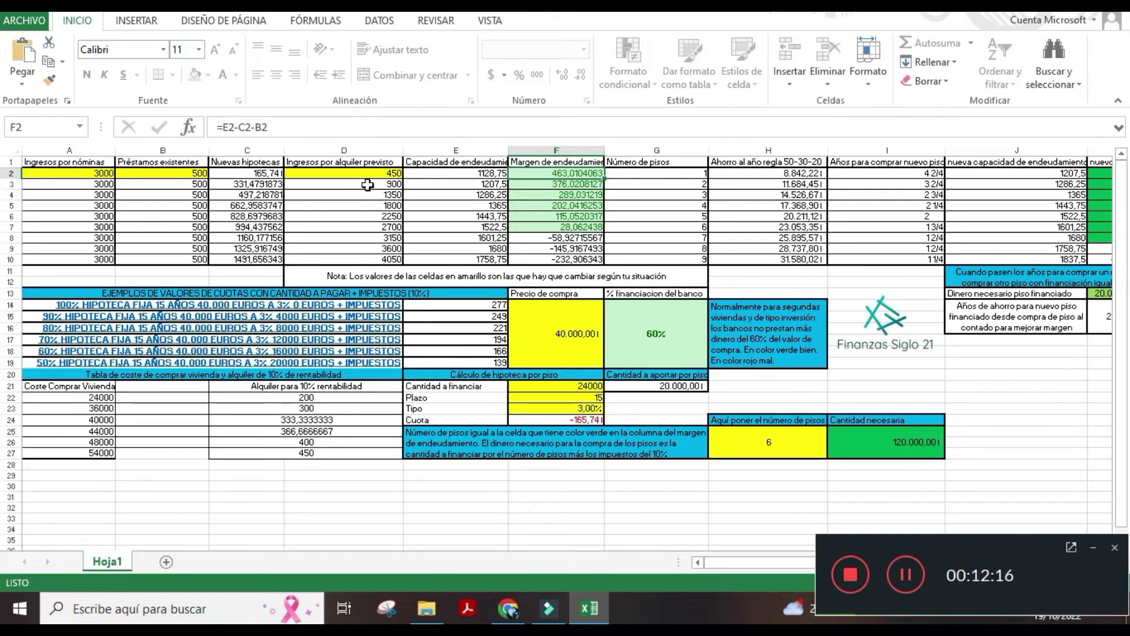
Inspect the mortgage, loan and rent cells in C3, B3, D3 and D2, and the borrowing capacity formulas in E3:E7
left_click(266, 185)
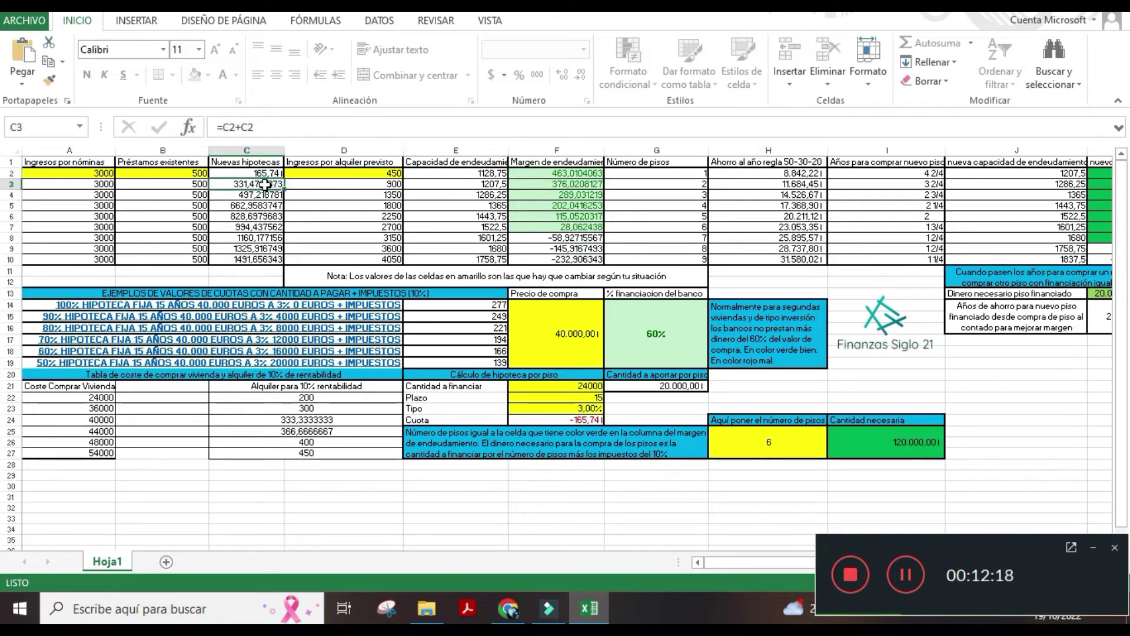
left_click(194, 185)
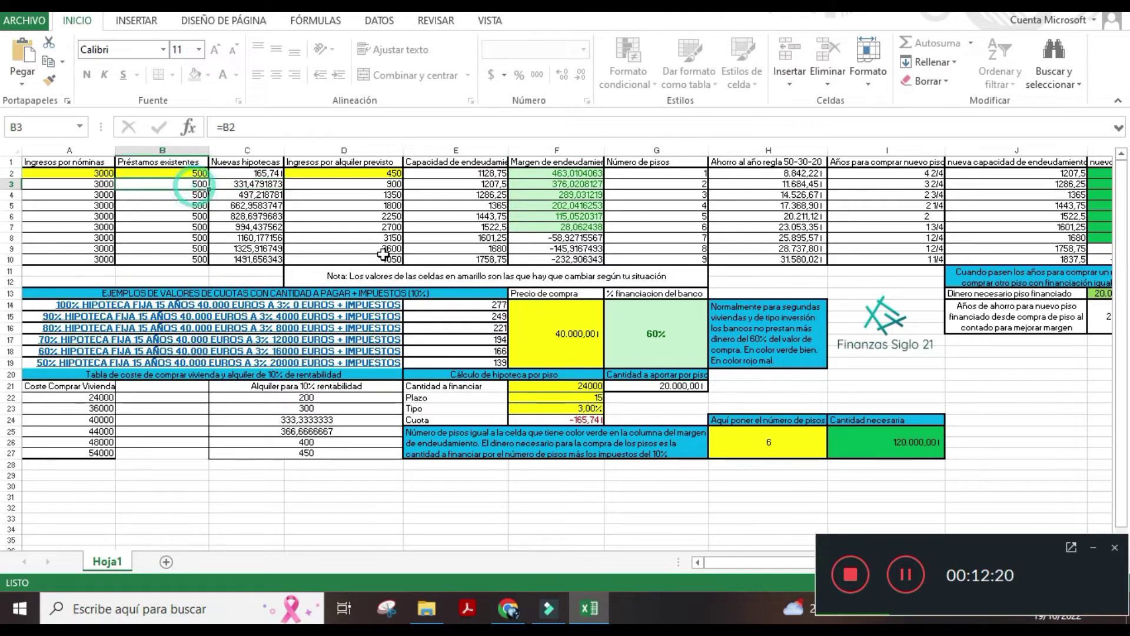
left_click(384, 184)
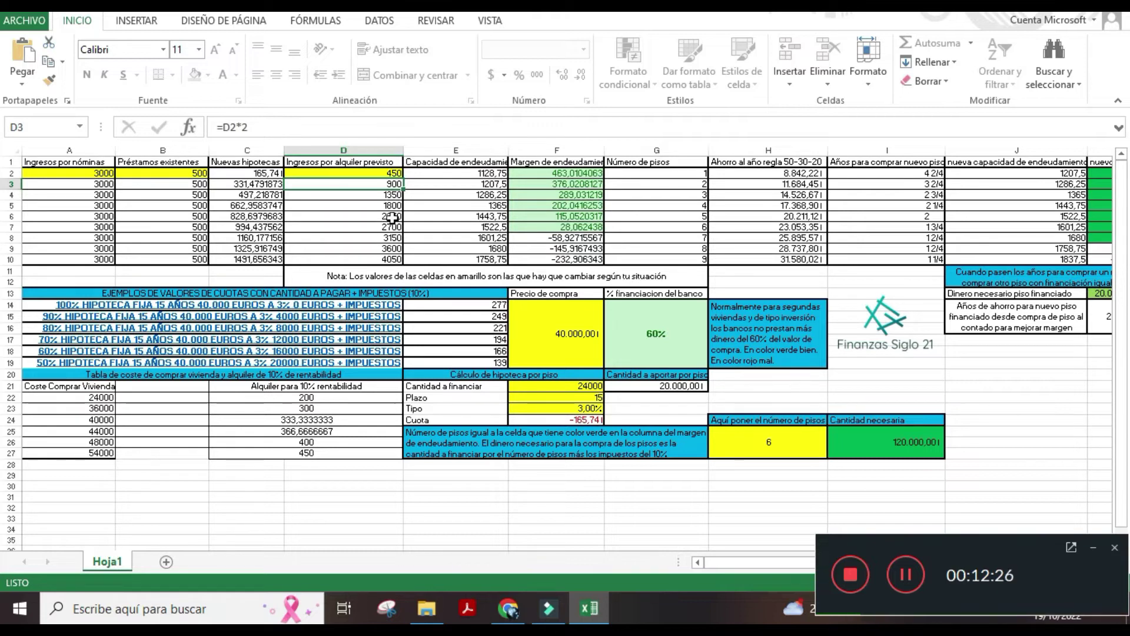
left_click(386, 175)
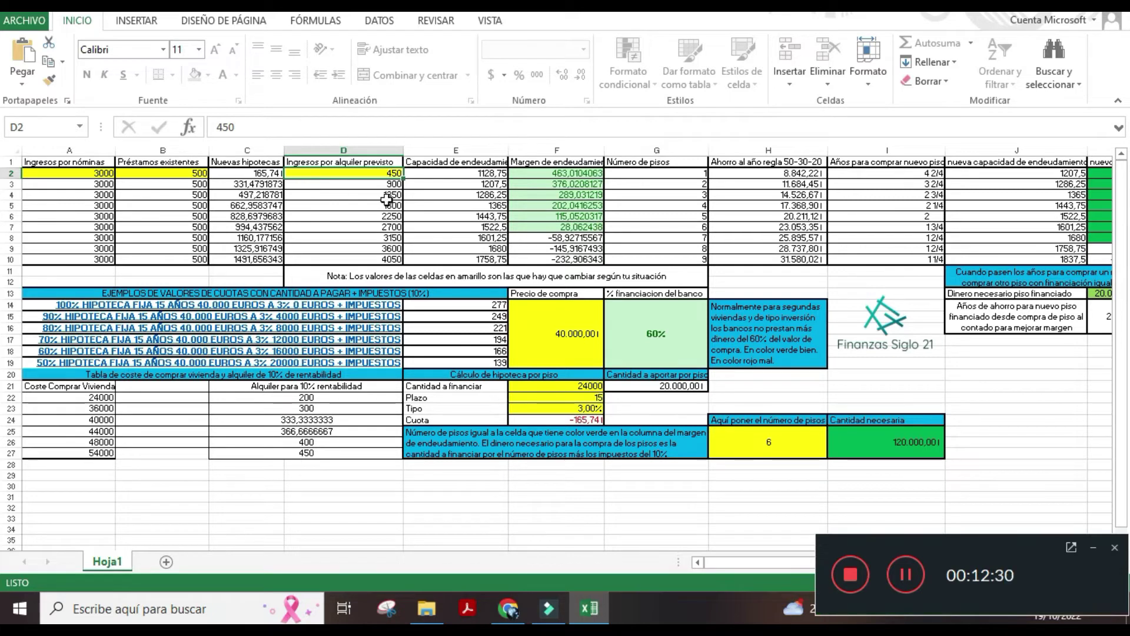
left_click(486, 181)
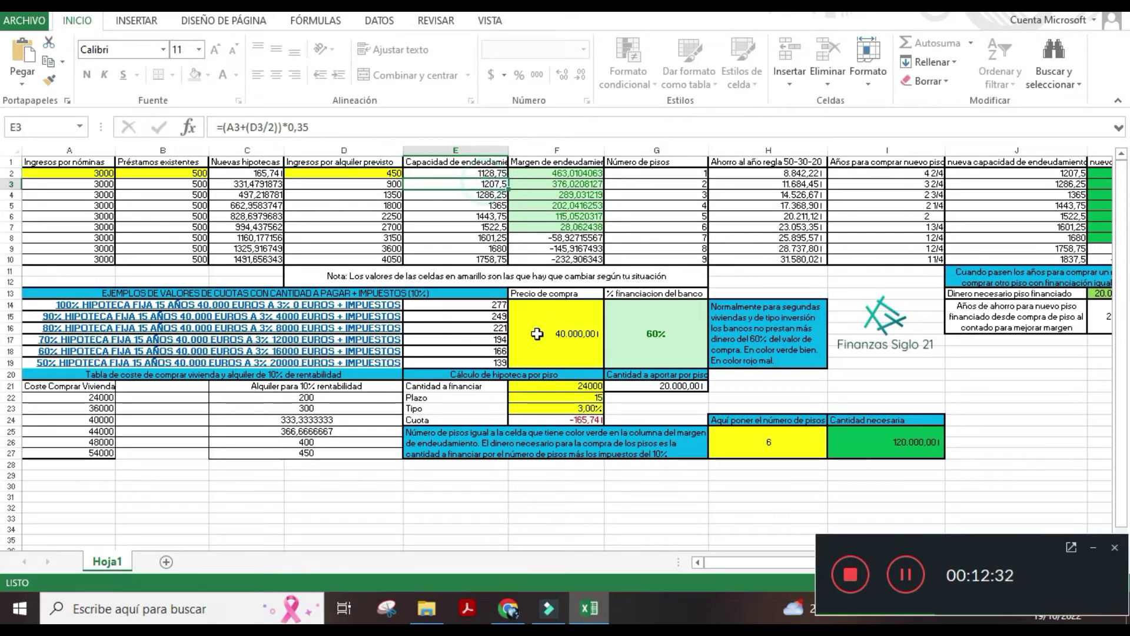
left_click(491, 194)
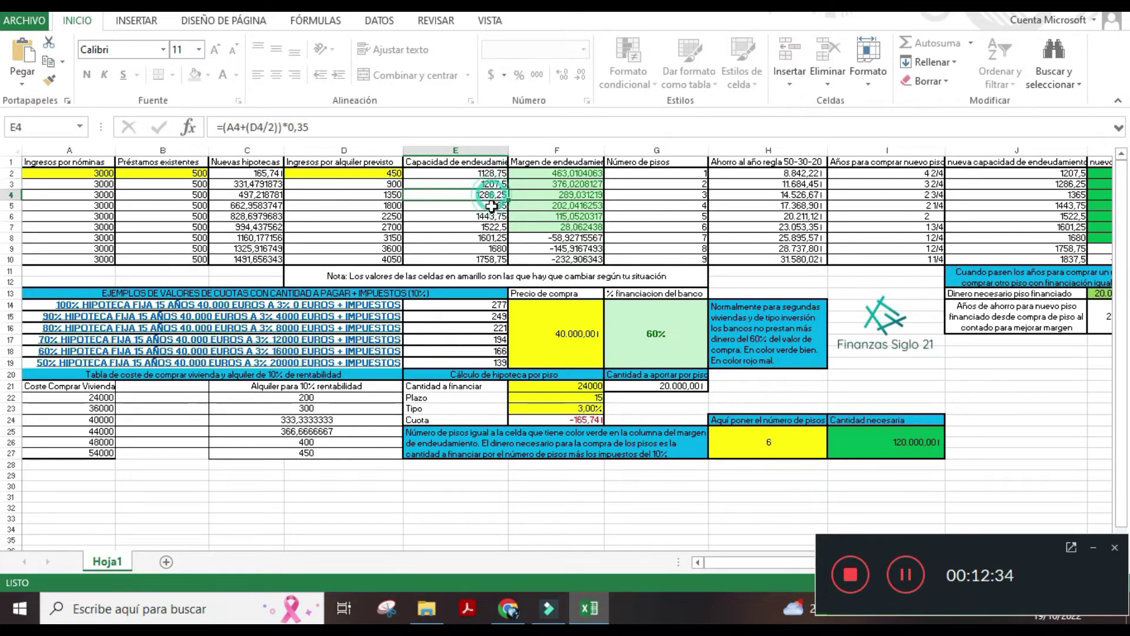
left_click(491, 206)
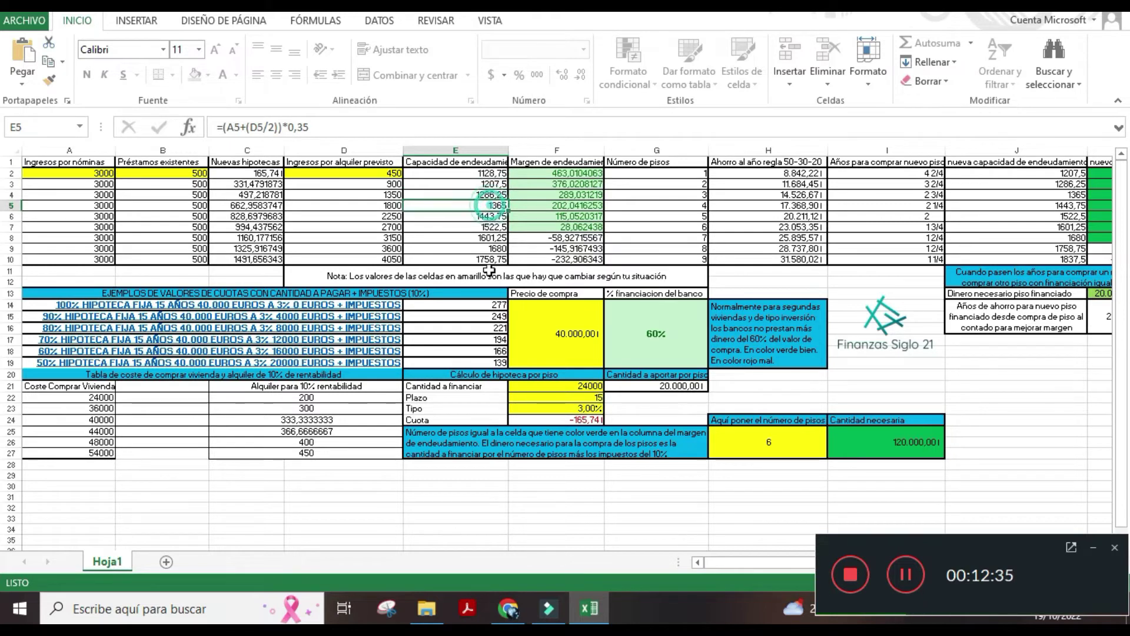
left_click(486, 217)
left_click(487, 227)
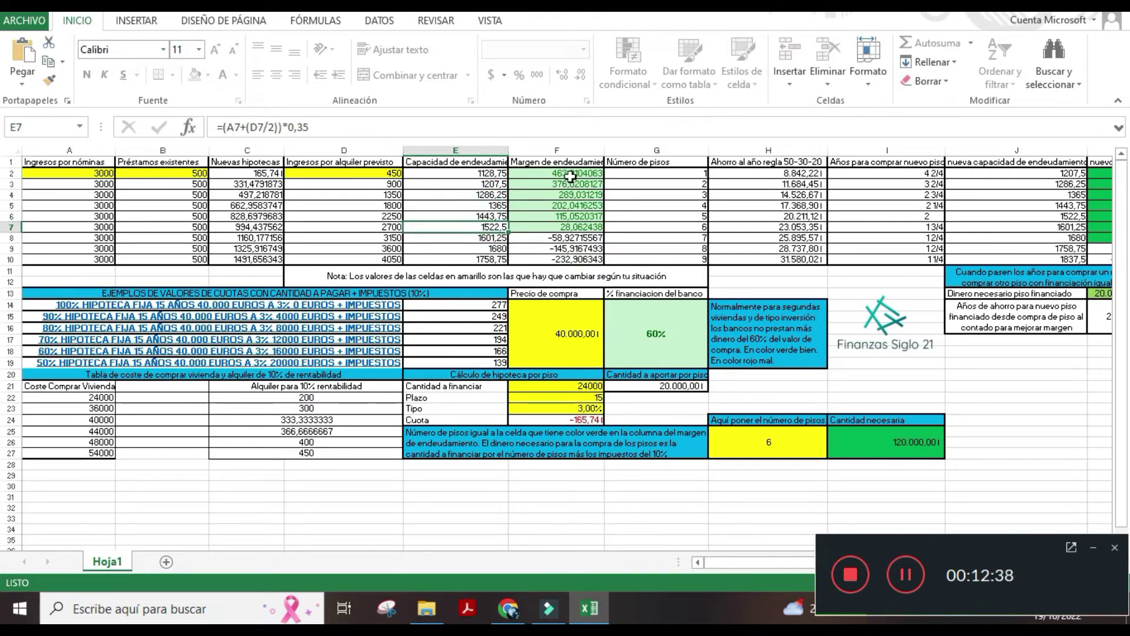
Review the green borrowing margins in F2:F7, and the flat count, mortgage, loan, rent and payroll cells in row 7
left_click_drag(570, 174, 554, 227)
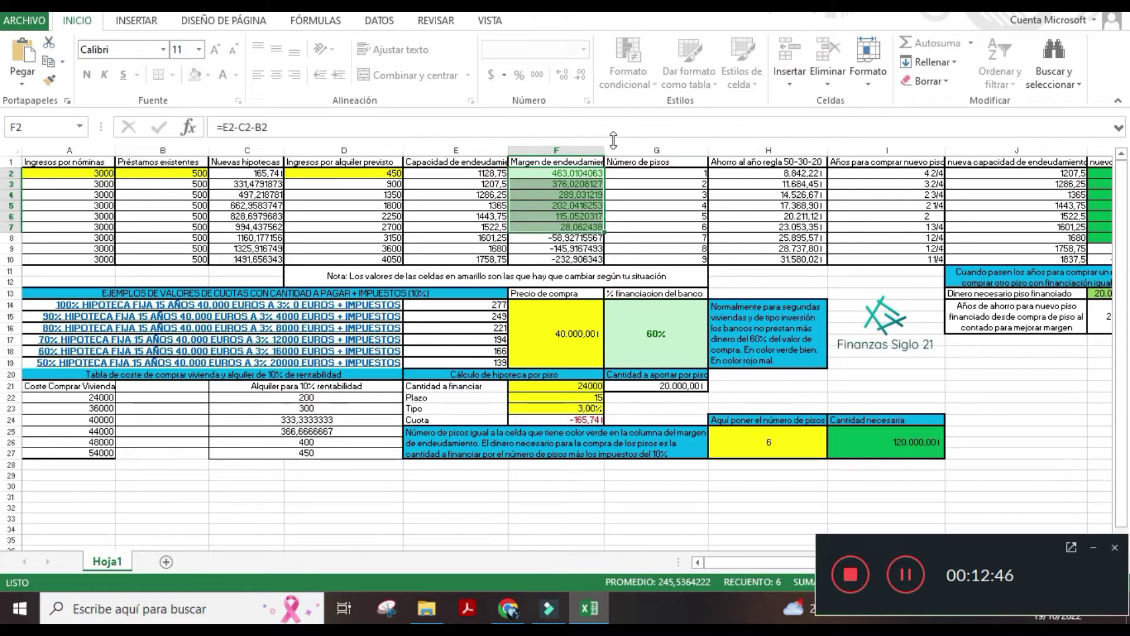
left_click(680, 227)
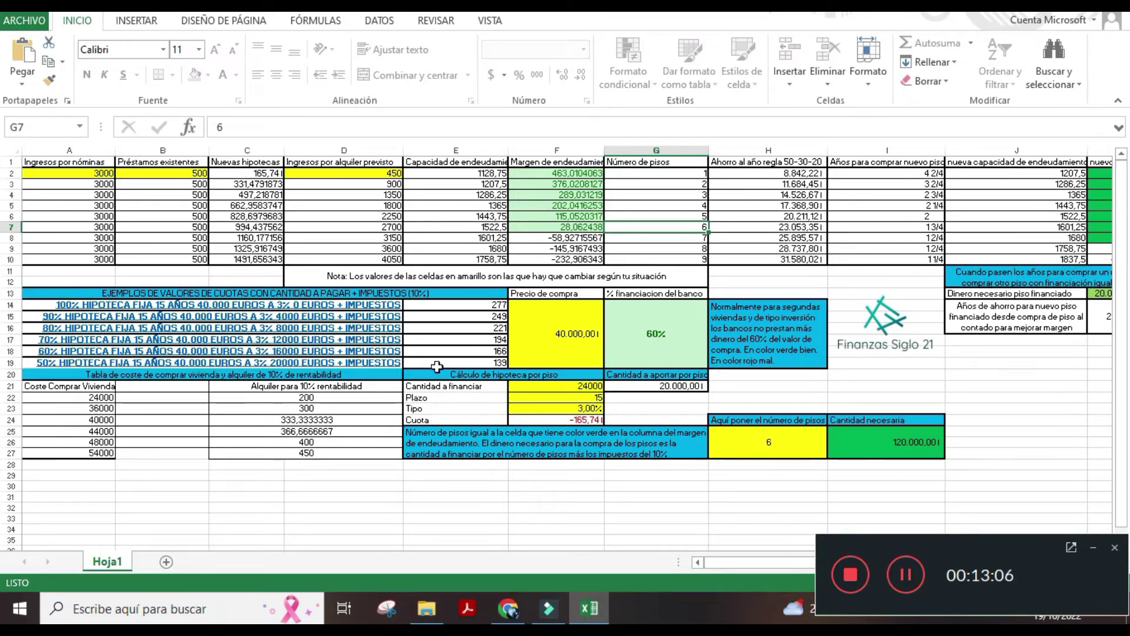
left_click(268, 229)
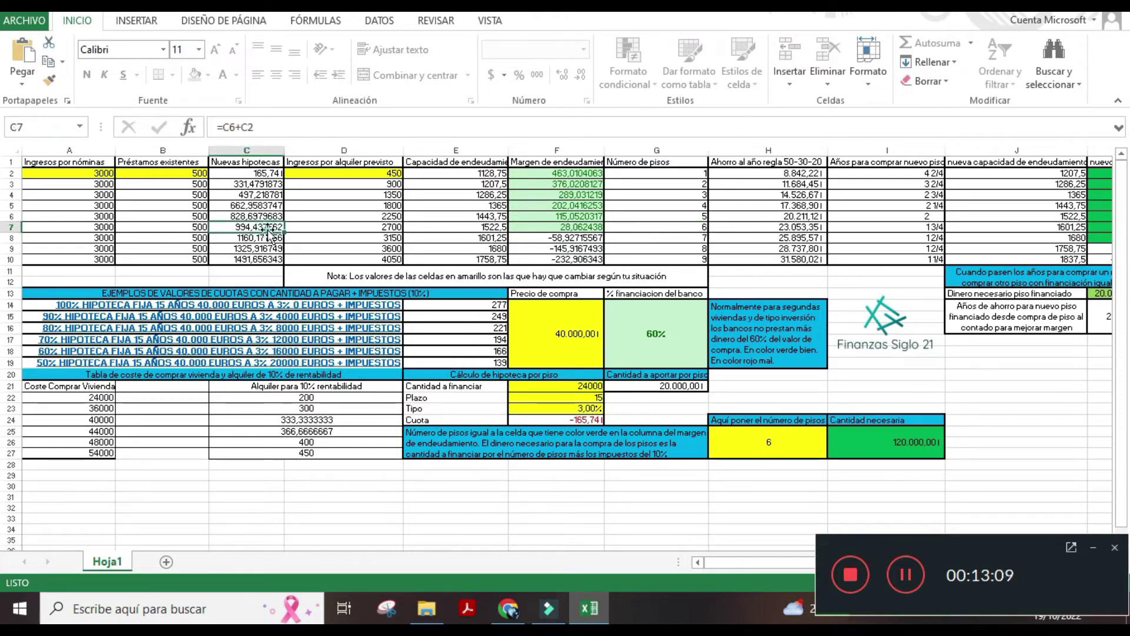
left_click(199, 227)
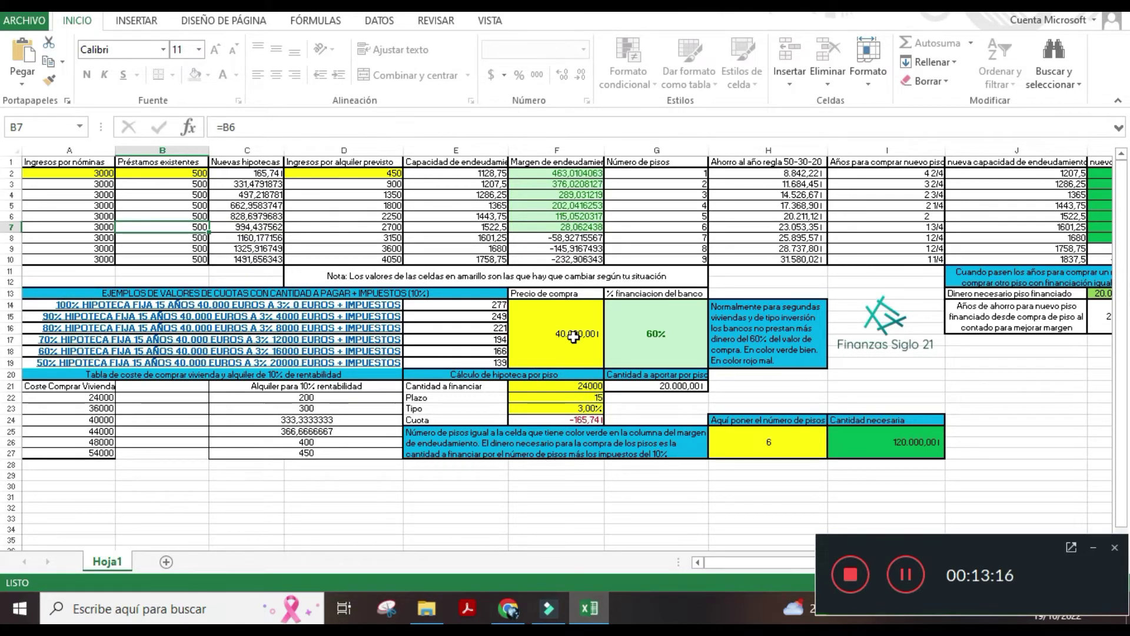
left_click(389, 228)
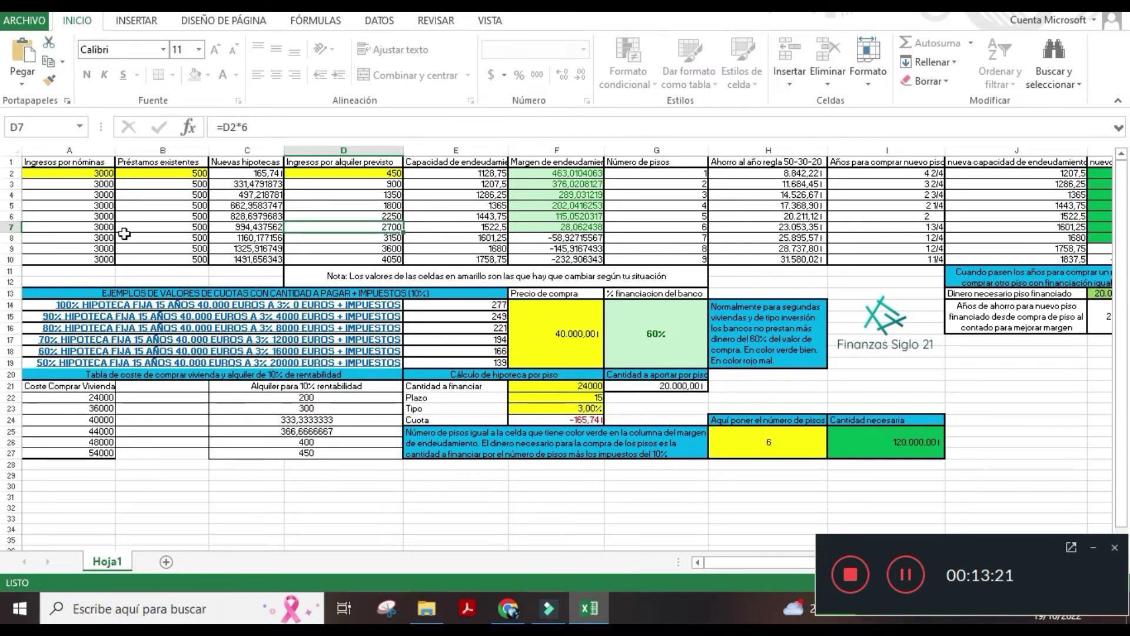
left_click(104, 228)
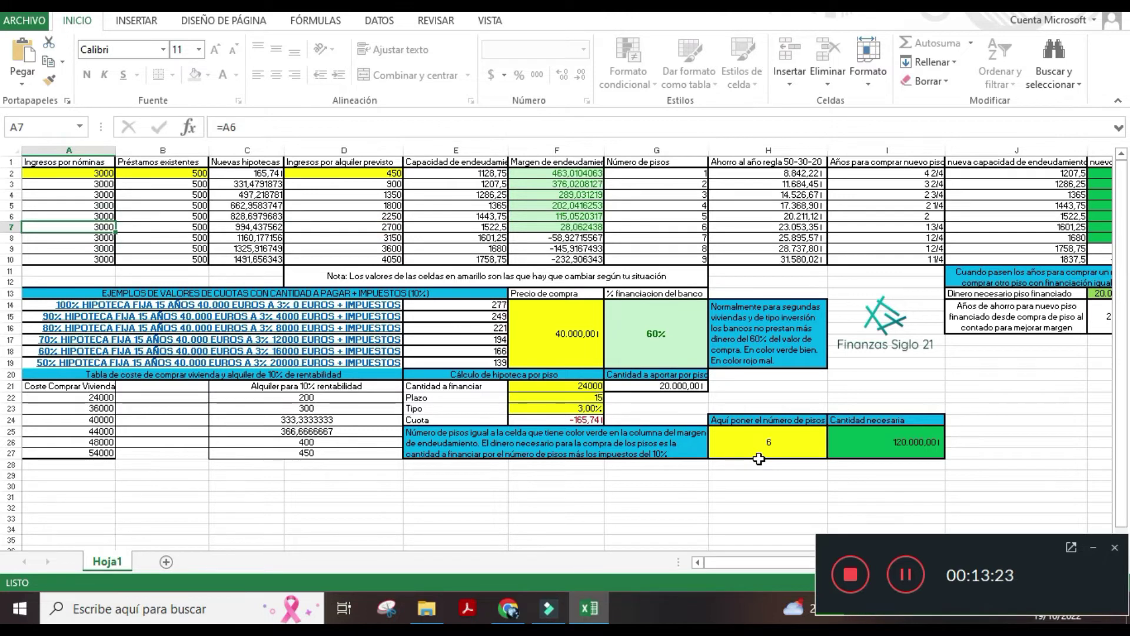
Examine the yearly savings formula in H2, the new margins in K2:K8 and the years-of-saving formula in K14
left_click_drag(762, 563, 813, 563)
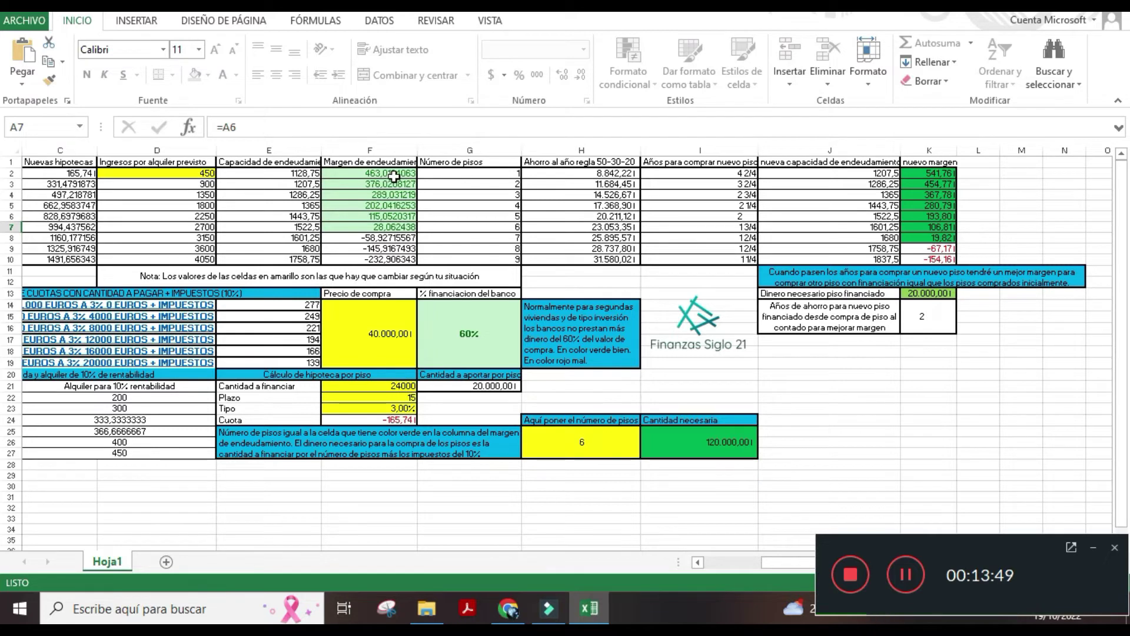
left_click(614, 172)
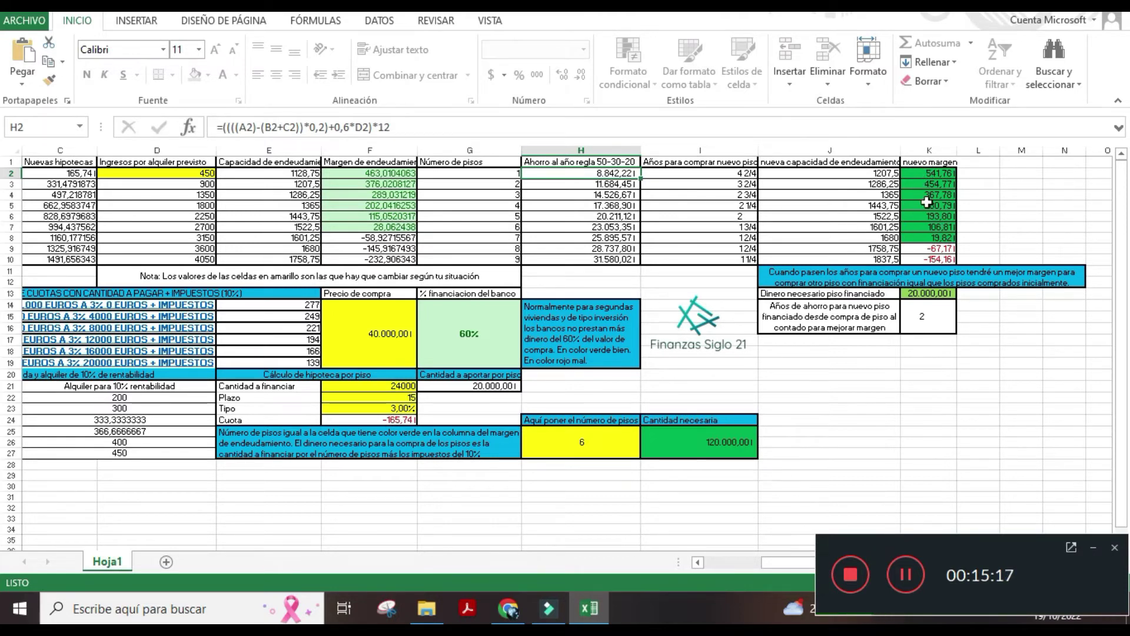
left_click_drag(928, 174, 929, 243)
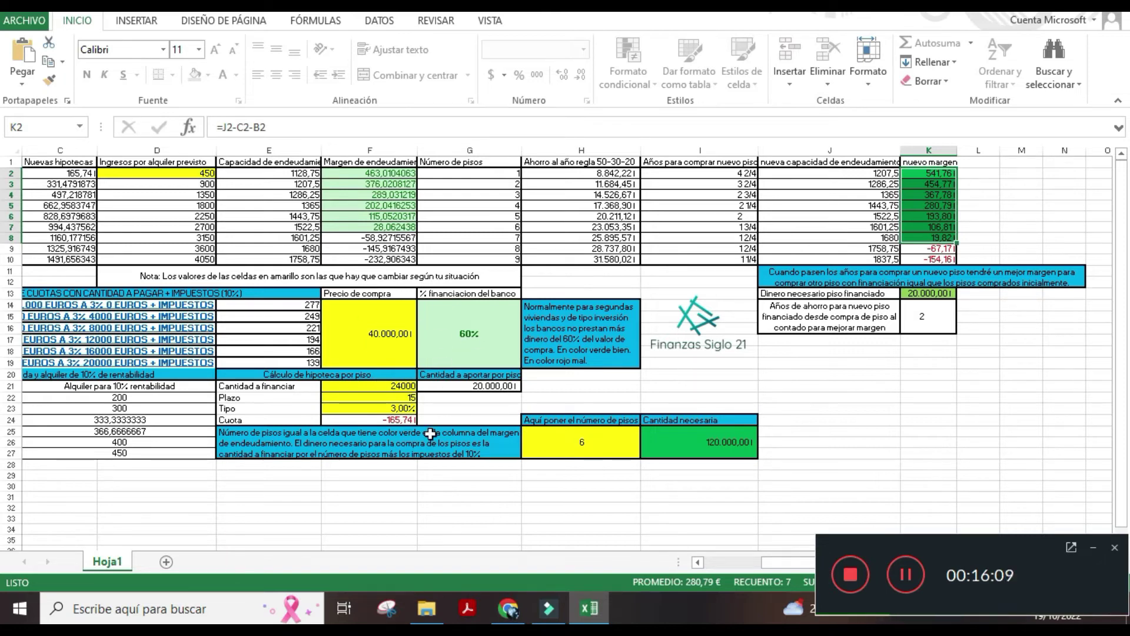
left_click(928, 317)
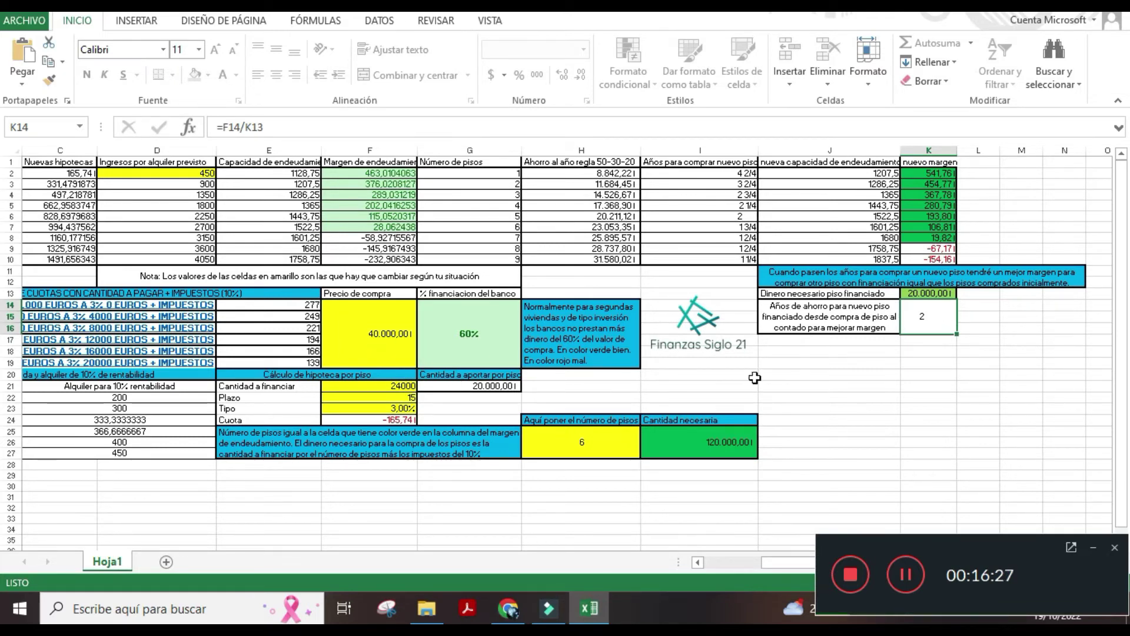
Set the amount to finance in cell F21 to 32000 and the number of flats in cell H25 to 3
left_click_drag(790, 562, 733, 565)
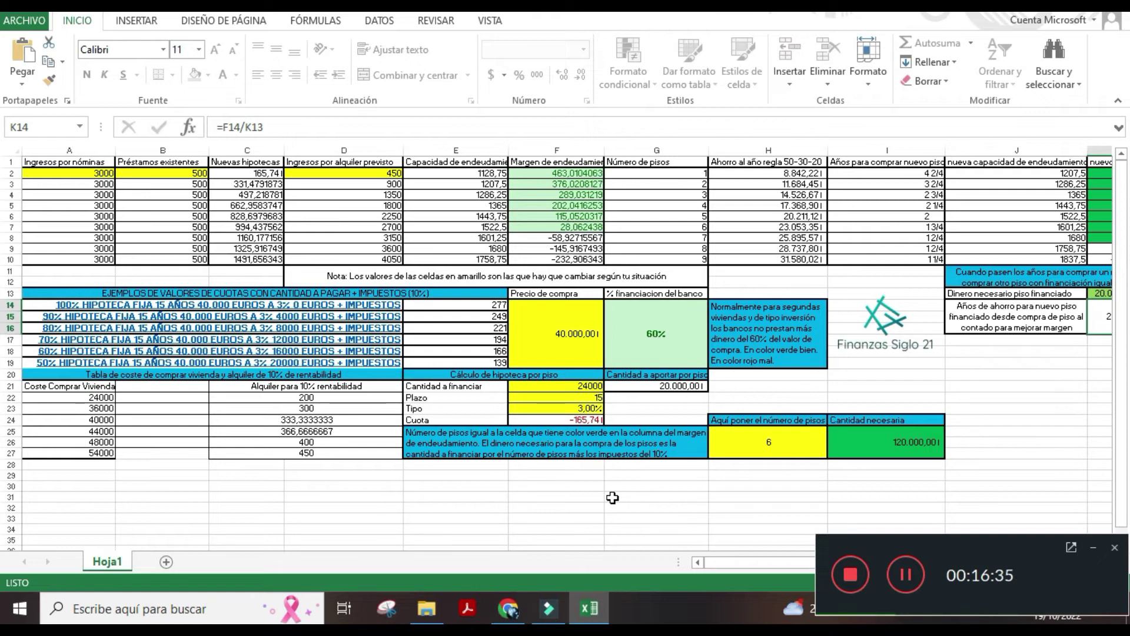
left_click(577, 386)
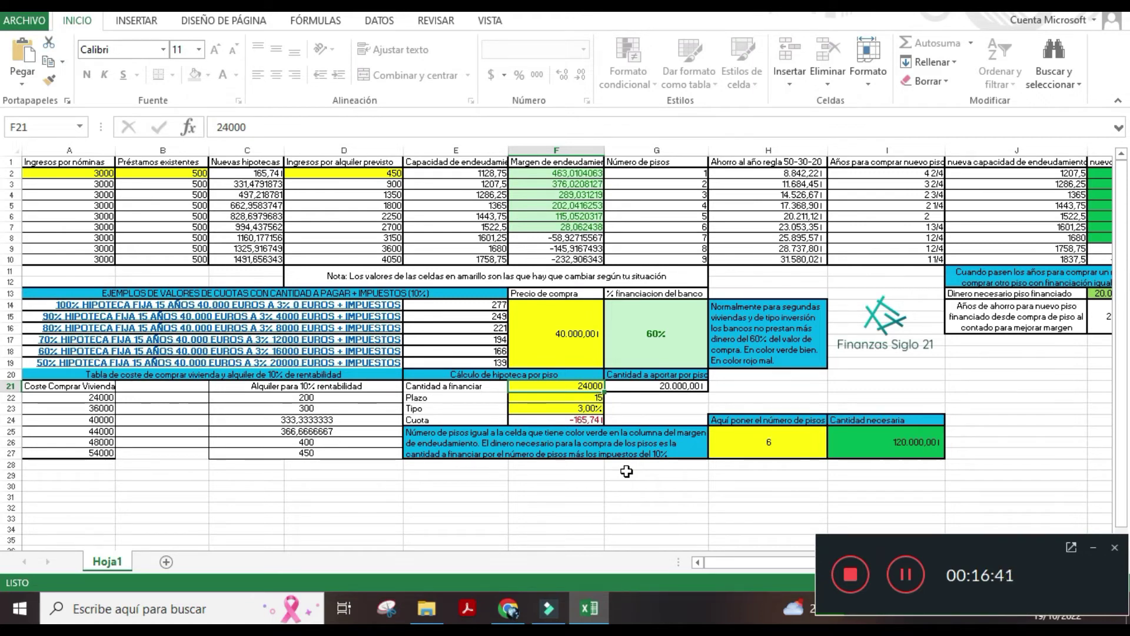
type("32000")
key("Return")
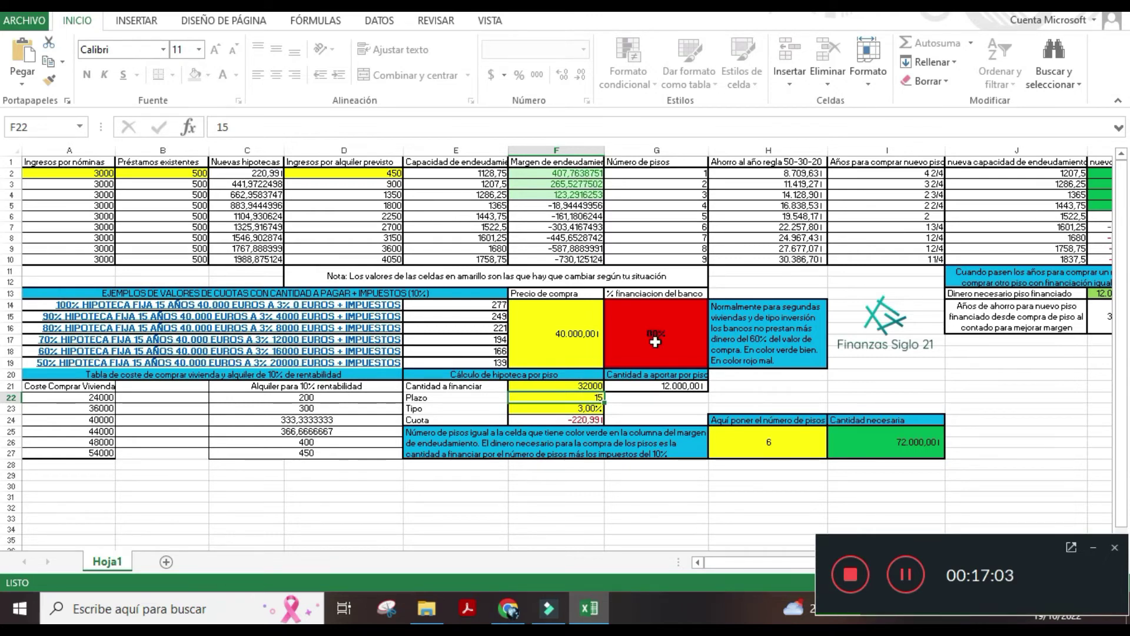
left_click(766, 445)
type("3")
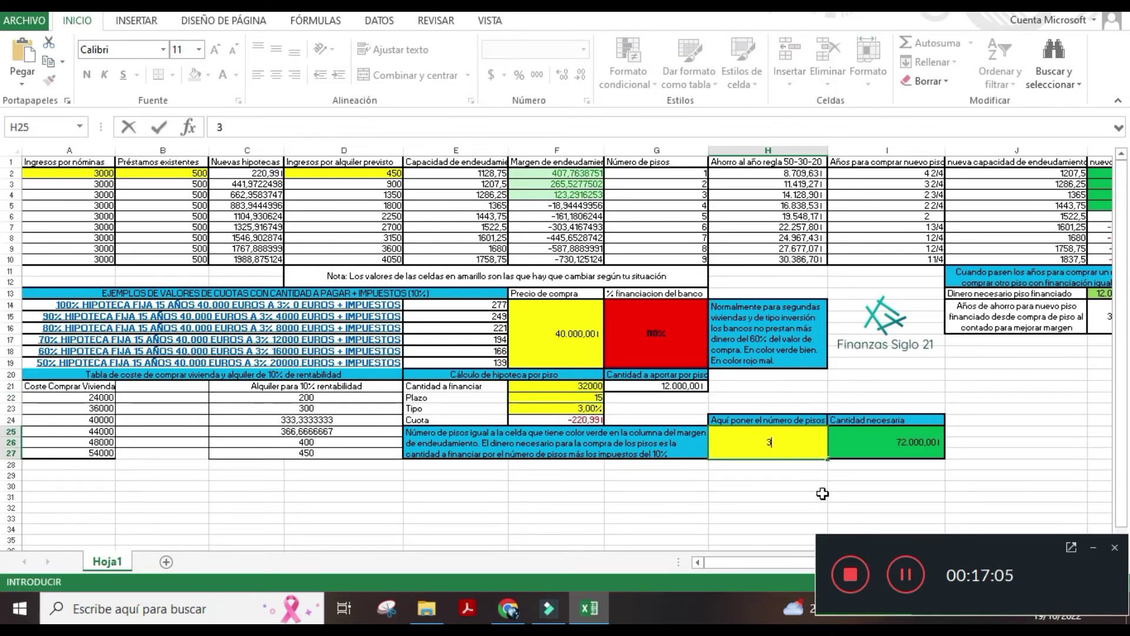
key("Return")
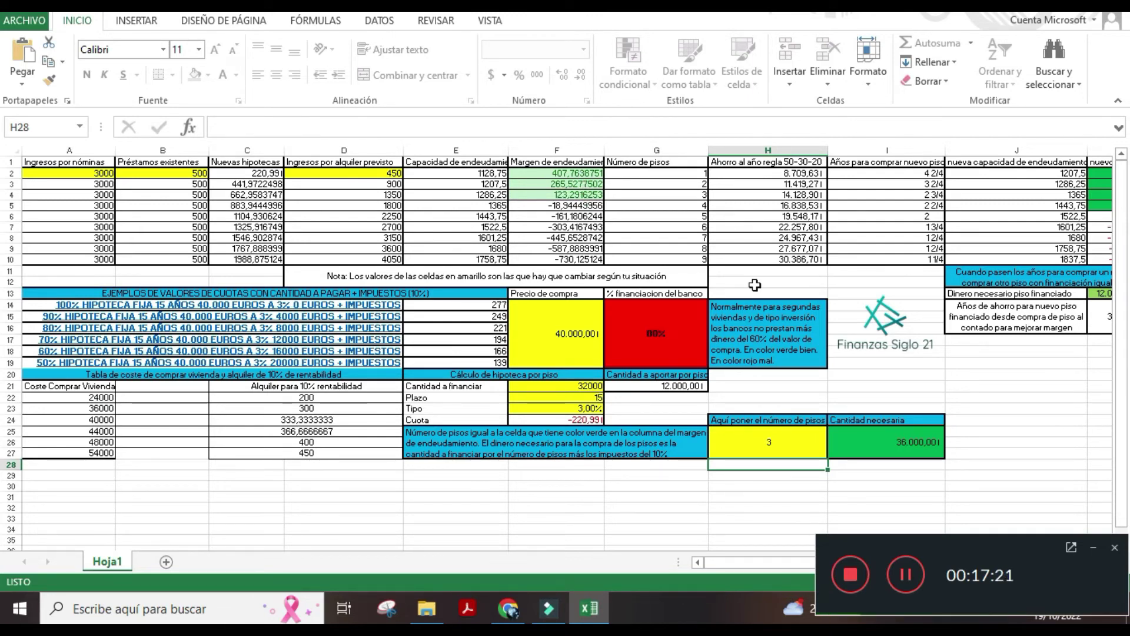
Check the three-flat savings and purchase years in row 4, the green new margins in K2:K5, and the saving years in K14
left_click_drag(773, 562, 825, 553)
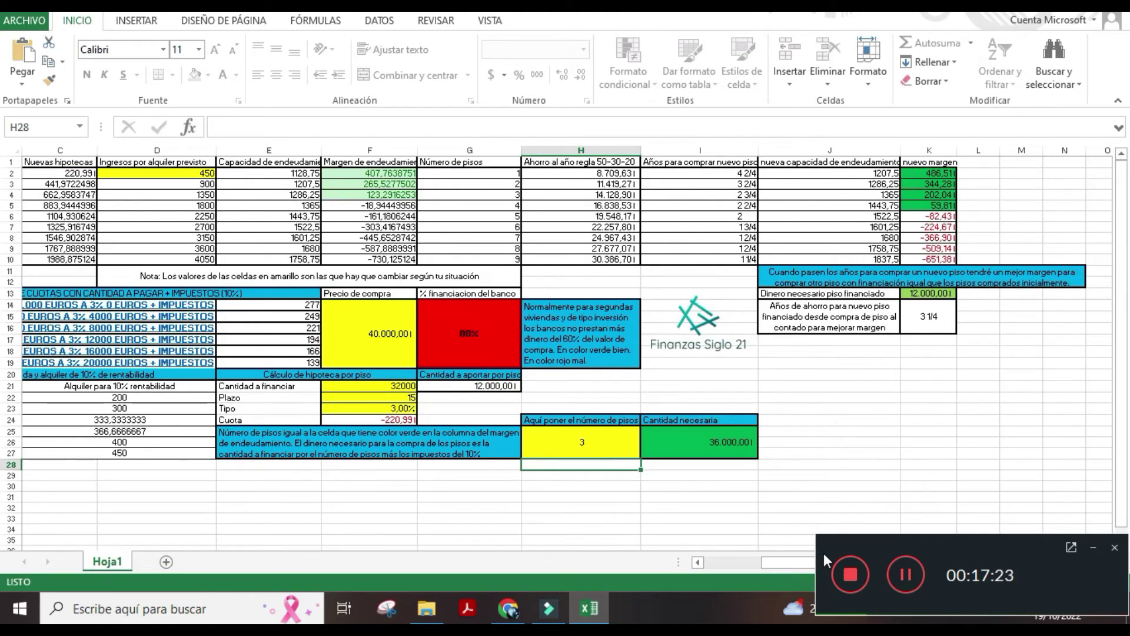
left_click(488, 196)
left_click(613, 196)
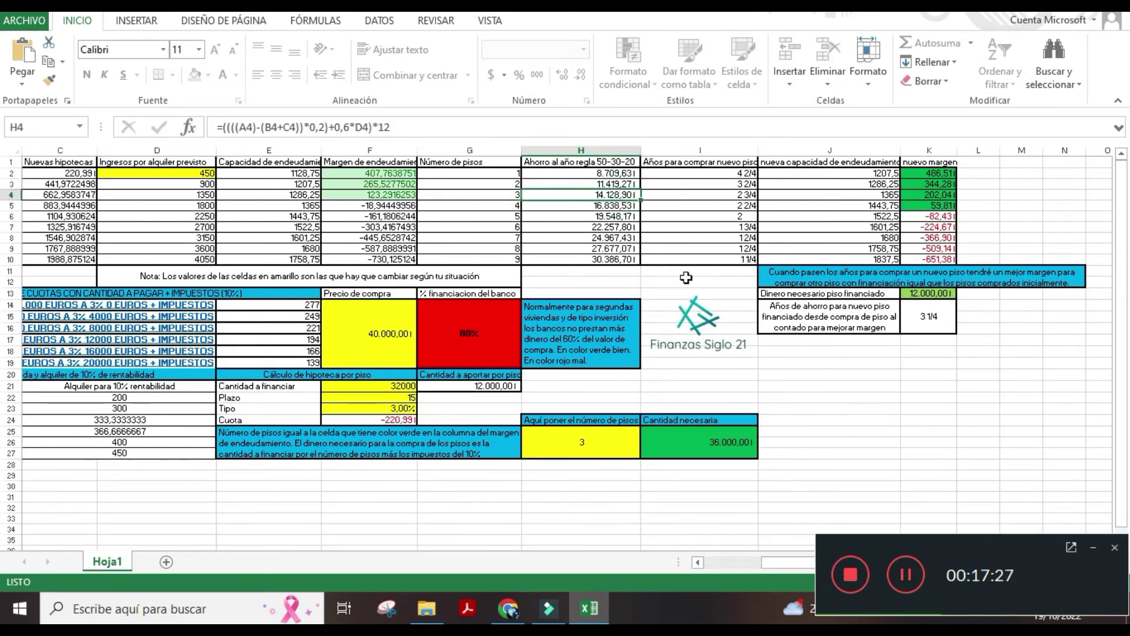
left_click(743, 196)
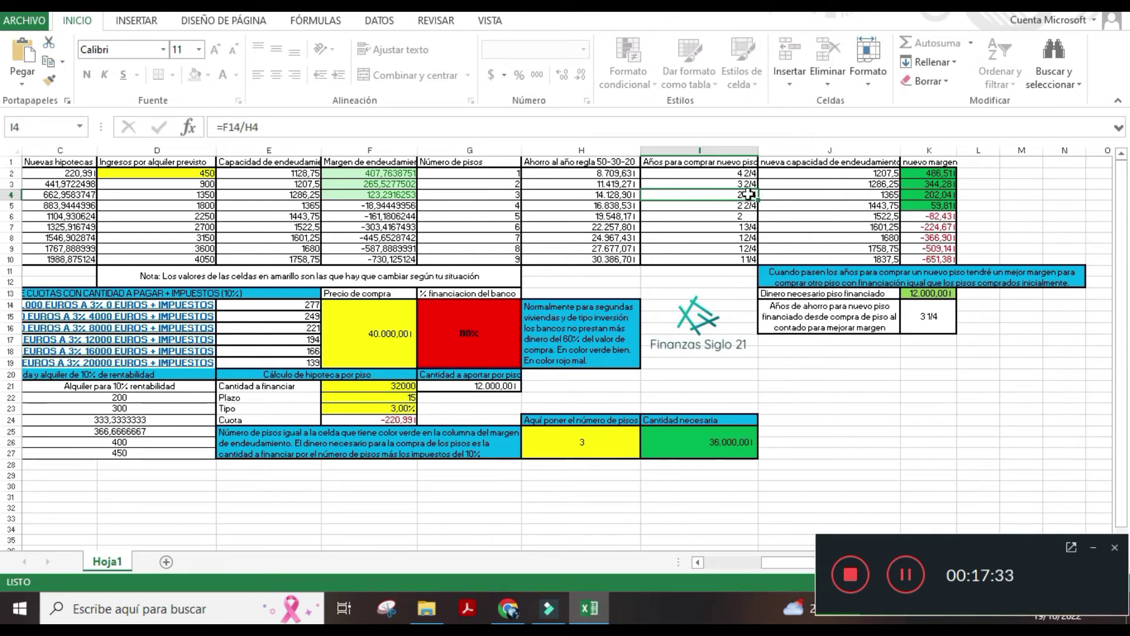
left_click_drag(938, 173, 939, 206)
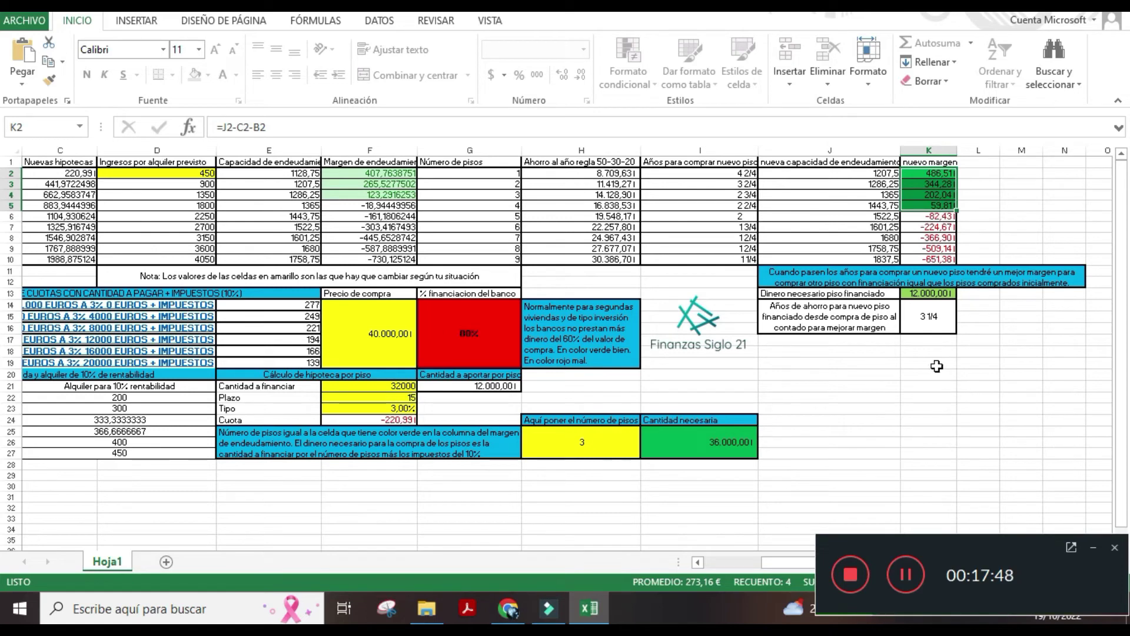
left_click(924, 308)
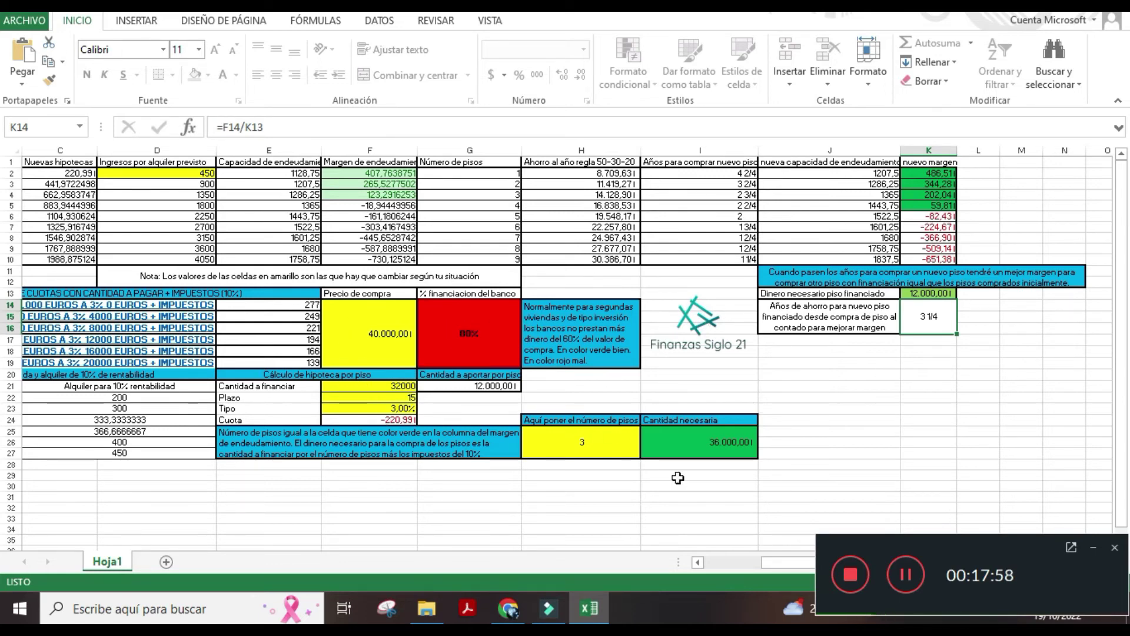
Set the amount to finance in cell F21 to 20000 and the number of flats in cell H25 to 9
left_click_drag(776, 565, 734, 567)
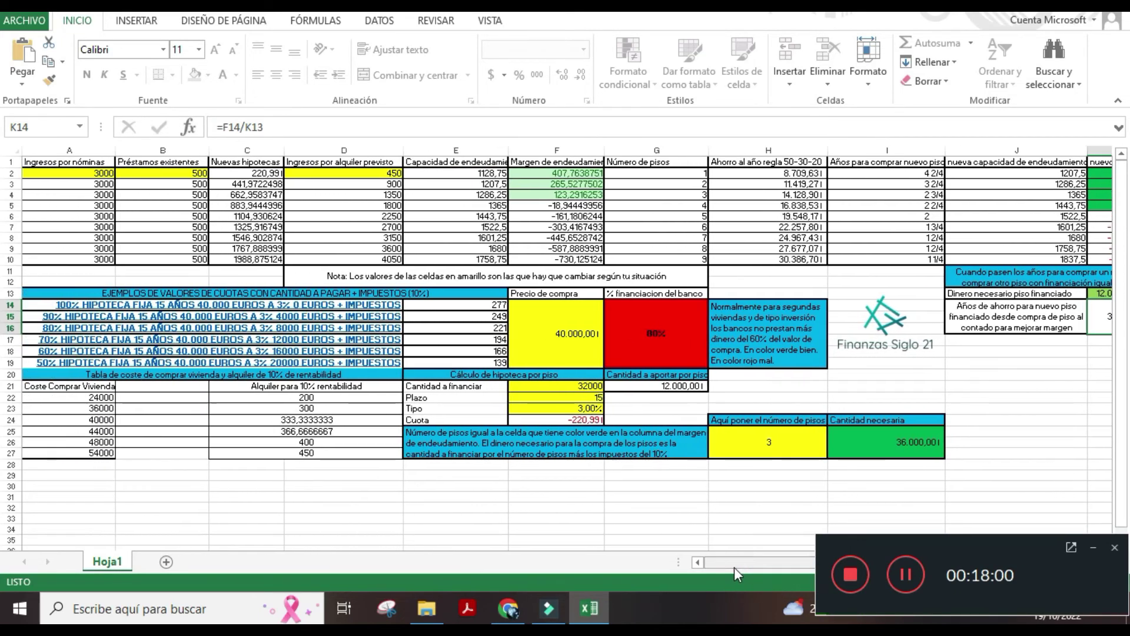
left_click(585, 386)
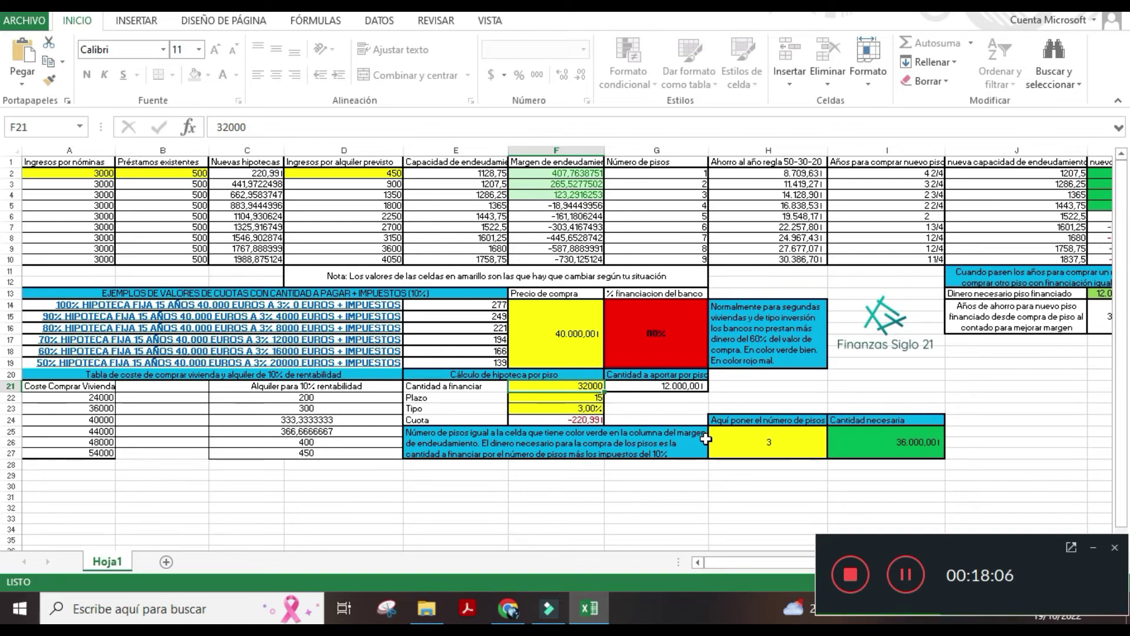
type("20000")
key("Return")
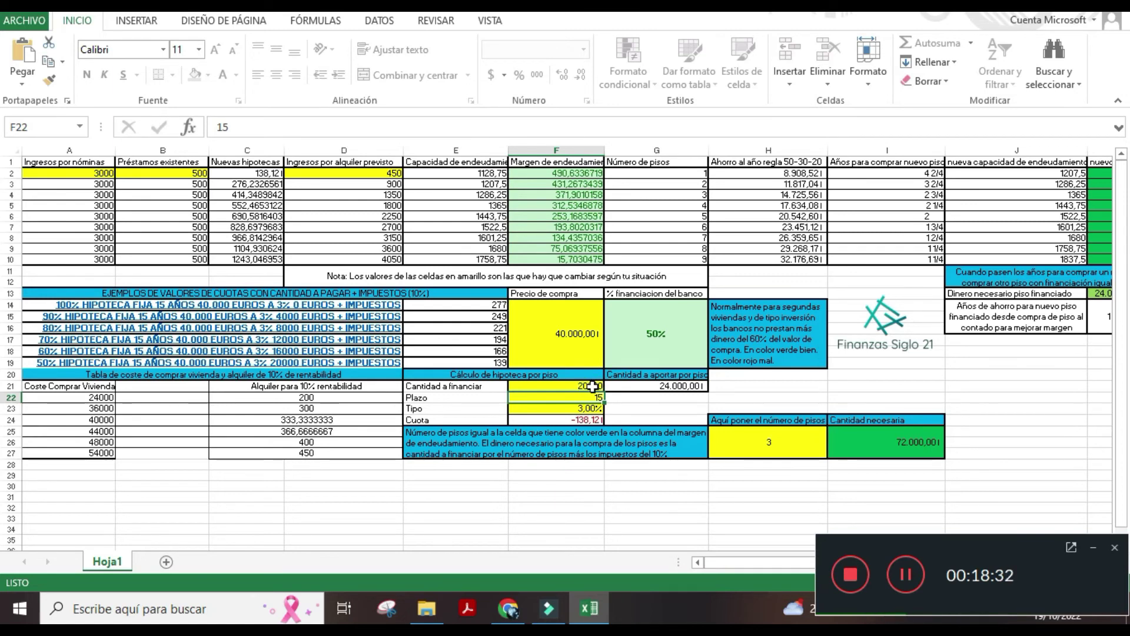
left_click(774, 445)
type("9")
key("Return")
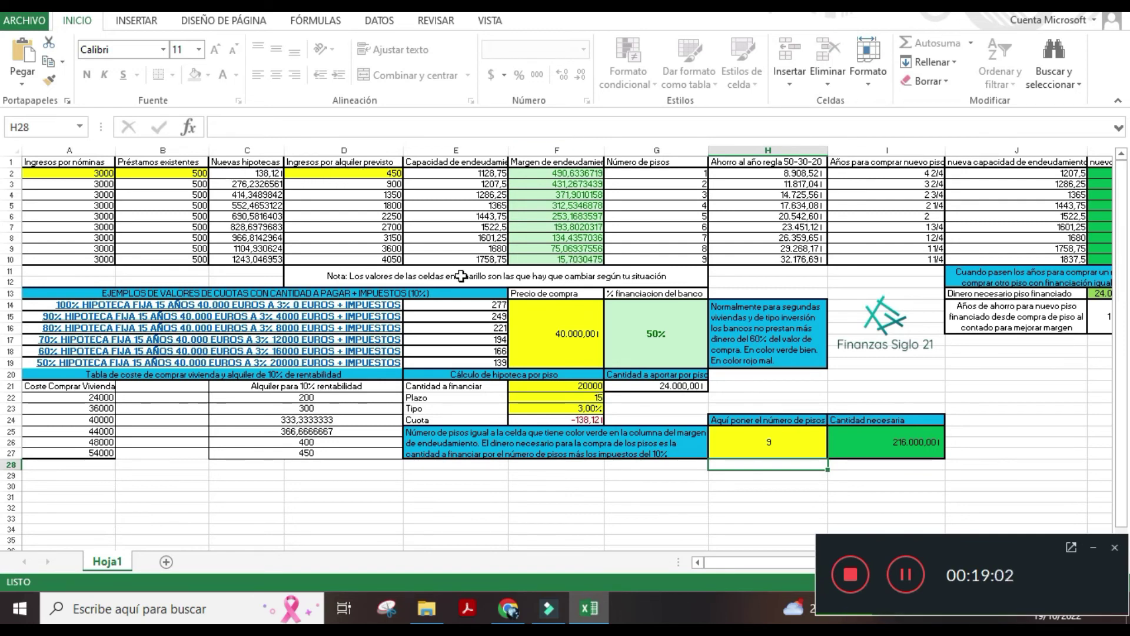
Review the nine-flat rental income, flat count and yearly savings in row 10, and the saving years in K14
left_click(365, 259)
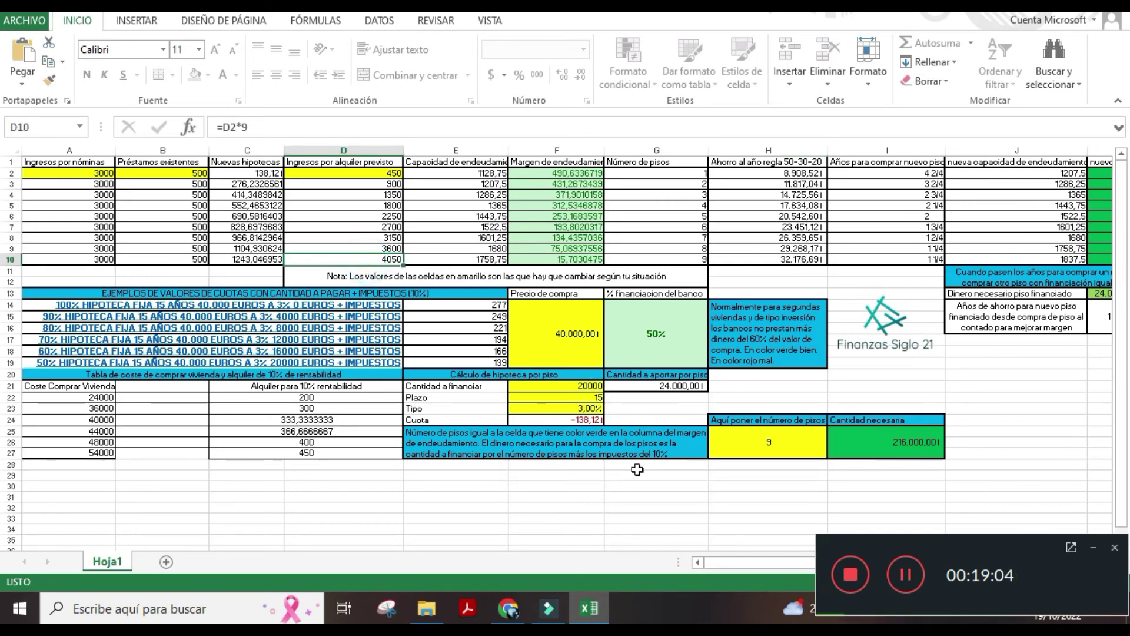
left_click_drag(733, 564, 786, 564)
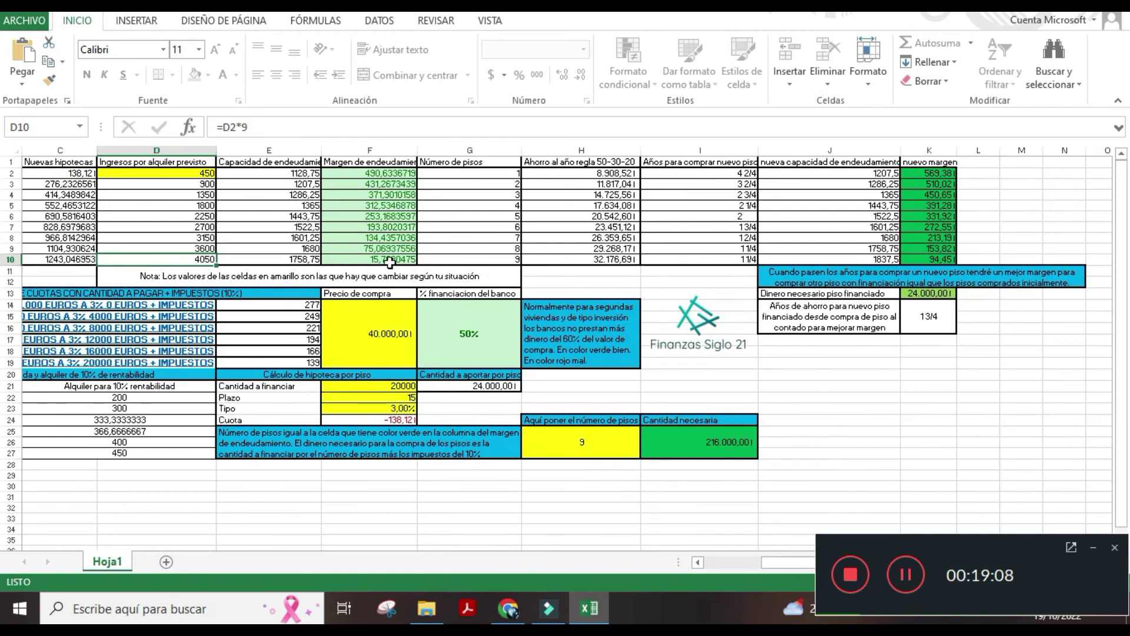
left_click(491, 259)
left_click(592, 259)
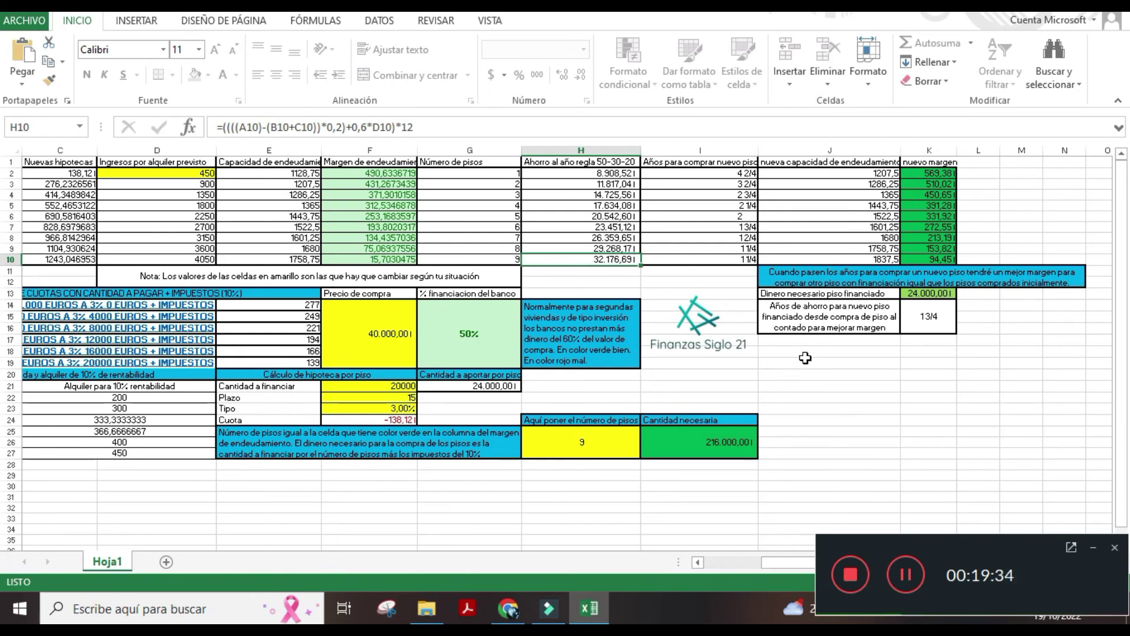
left_click(927, 317)
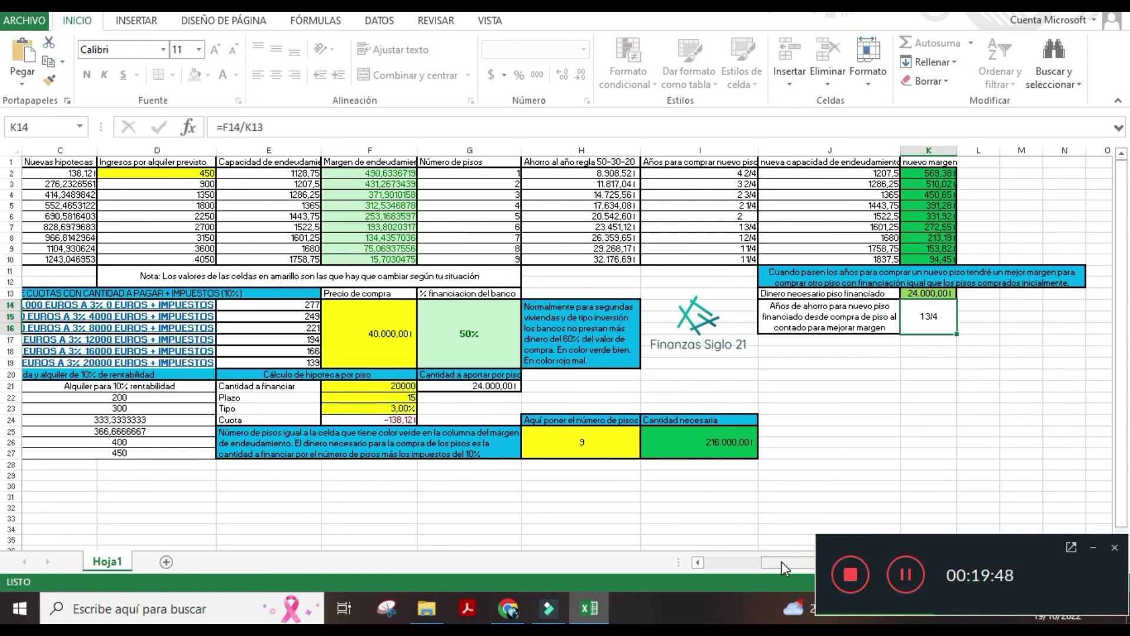
left_click_drag(782, 561, 729, 560)
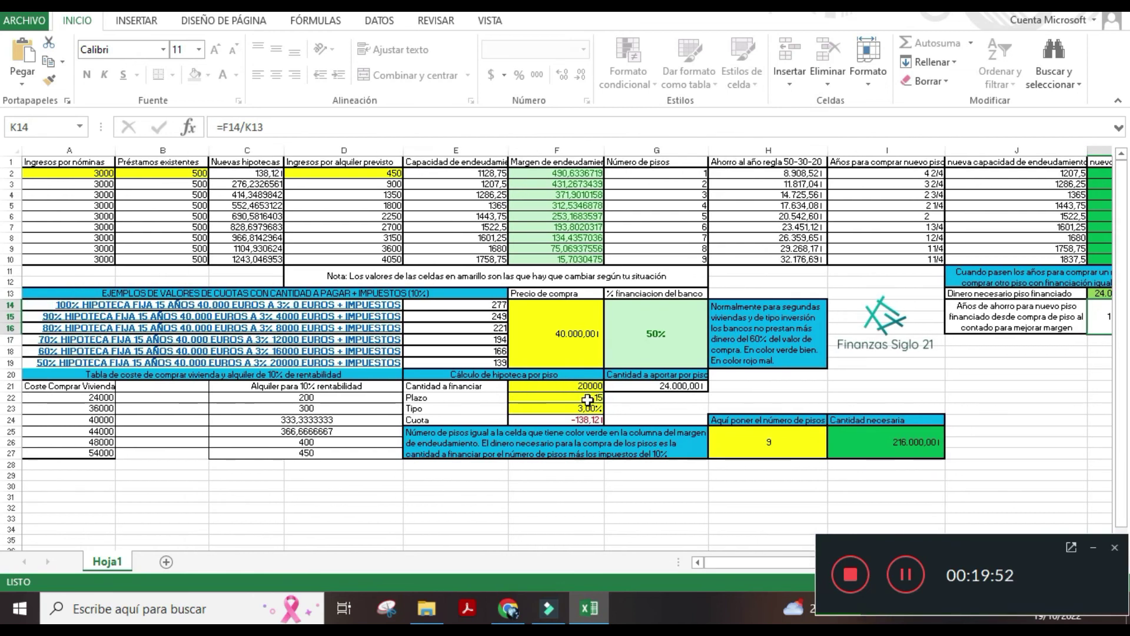